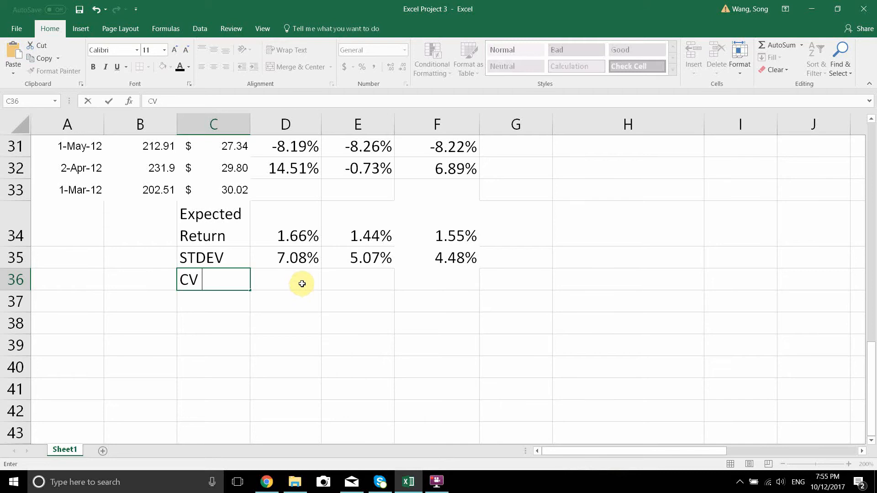
Step: Calculate the Amazon CV in D36 with =D35/D34 and copy the formula across to F36
left_click(297, 281)
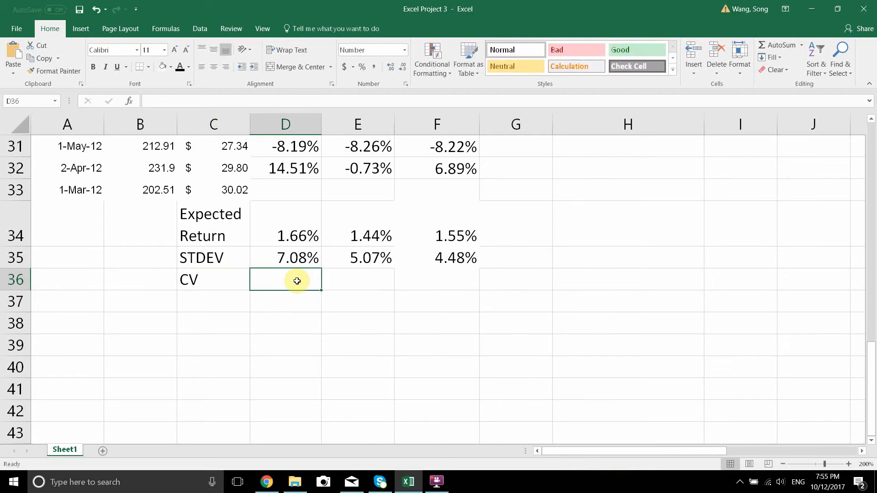
type("=")
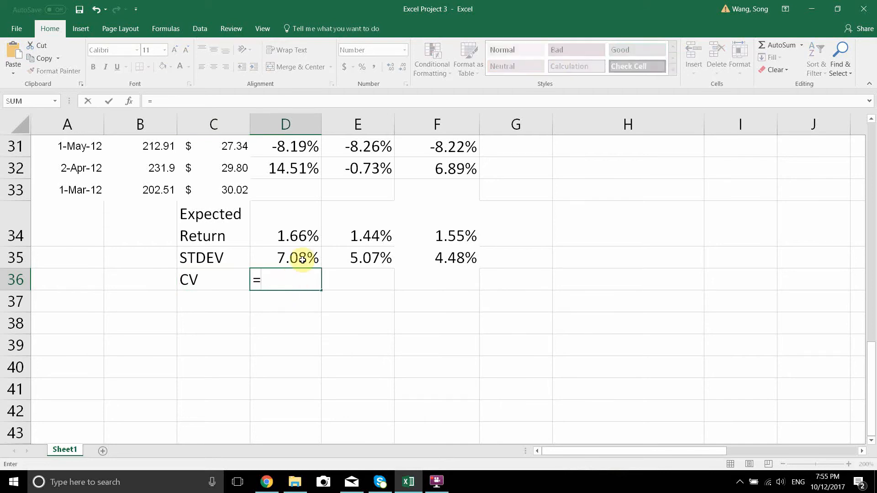
left_click(305, 259)
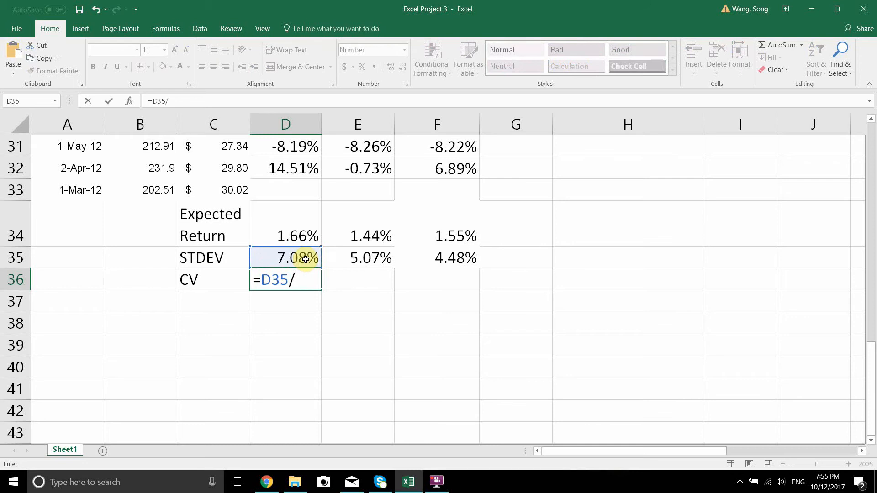
left_click(310, 236)
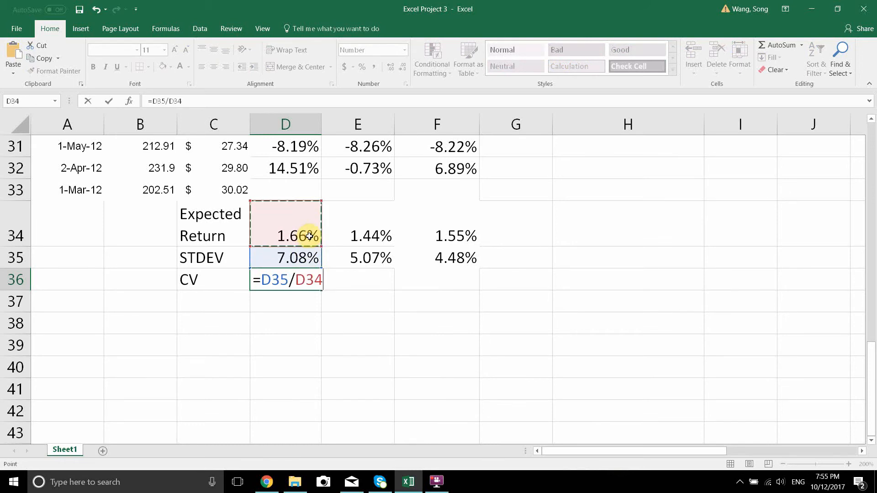
key("Return")
left_click(304, 280)
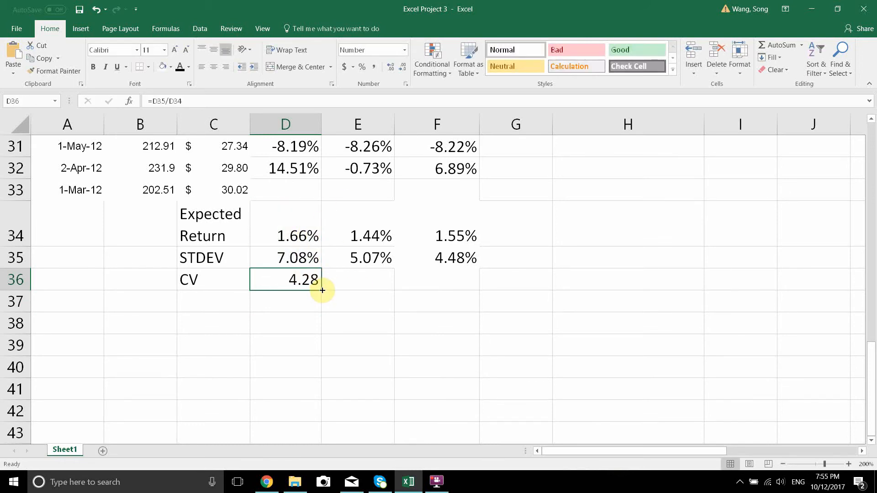
left_click_drag(322, 291, 450, 281)
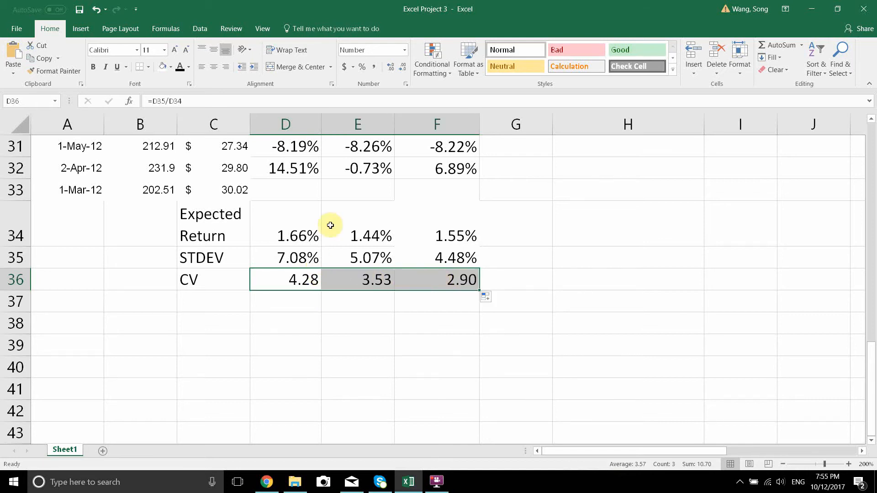
Step: Show more decimal places for the CV values in D36:F36 and return them to two decimals
left_click(392, 67)
left_click(392, 67)
left_click(391, 68)
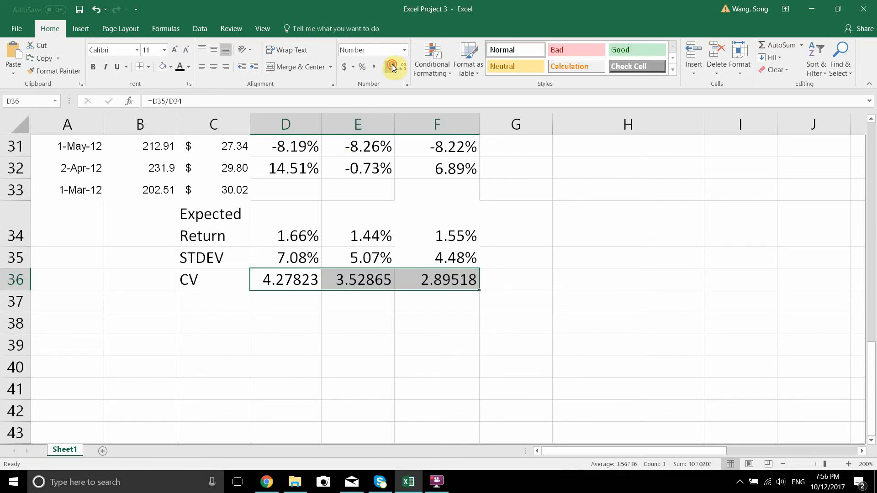
left_click(392, 67)
left_click(392, 67)
left_click(392, 67)
left_click(391, 68)
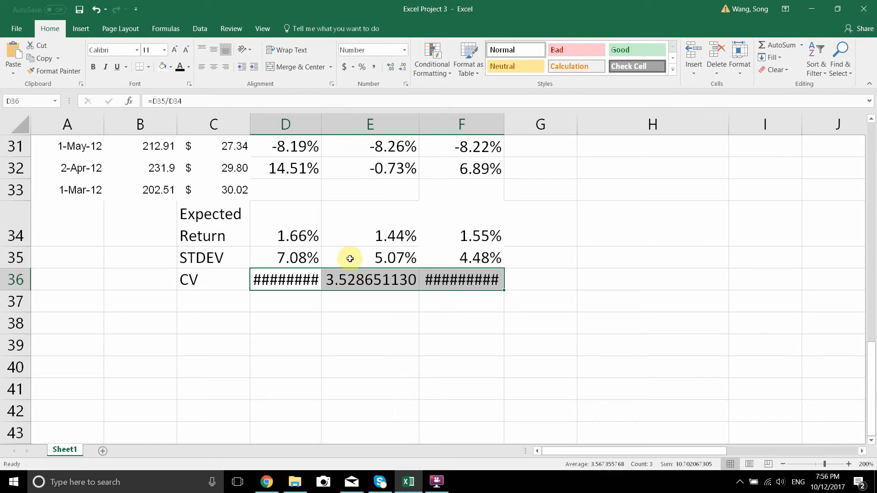
left_click(402, 69)
left_click(402, 69)
left_click(402, 70)
left_click(402, 69)
left_click(401, 69)
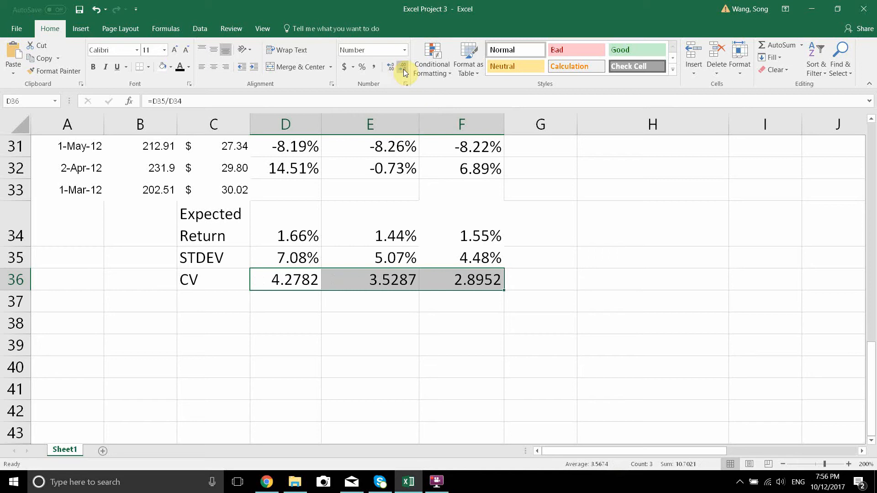
left_click(403, 69)
left_click(402, 69)
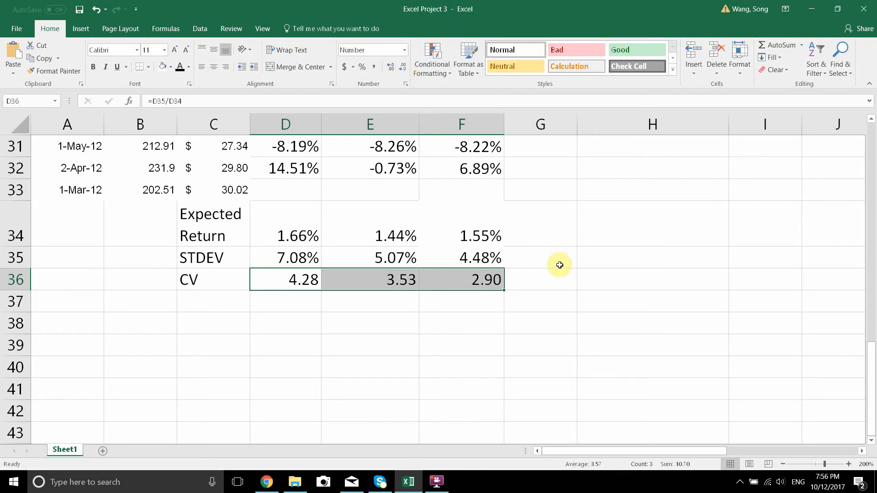
Step: Examine the portfolio CV in F36, the stock weights and the Step 3 Solver instruction
left_click(460, 285)
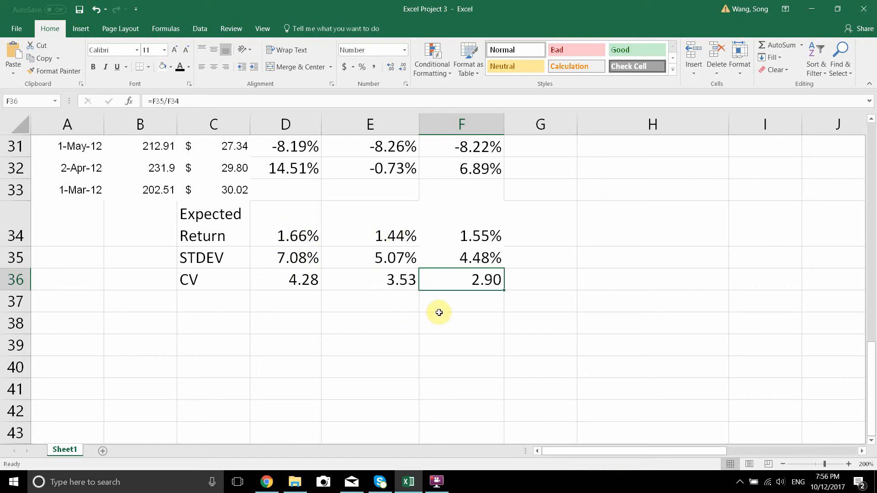
left_click(438, 315)
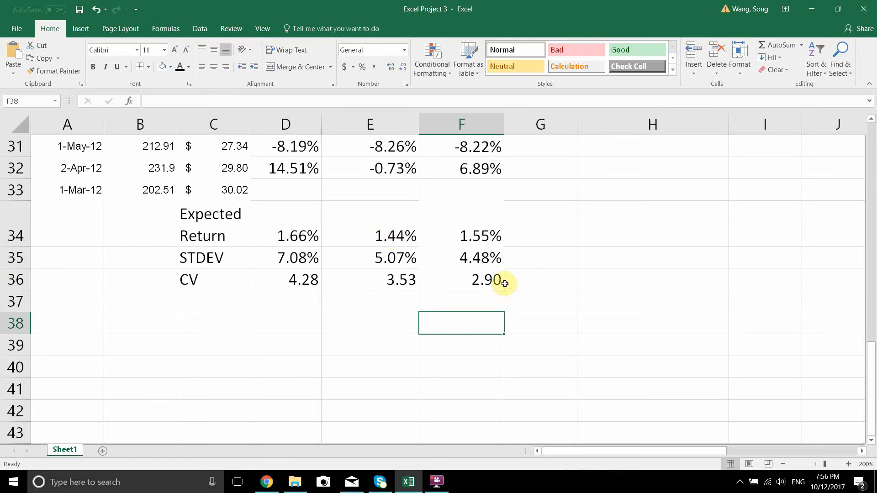
left_click(476, 278)
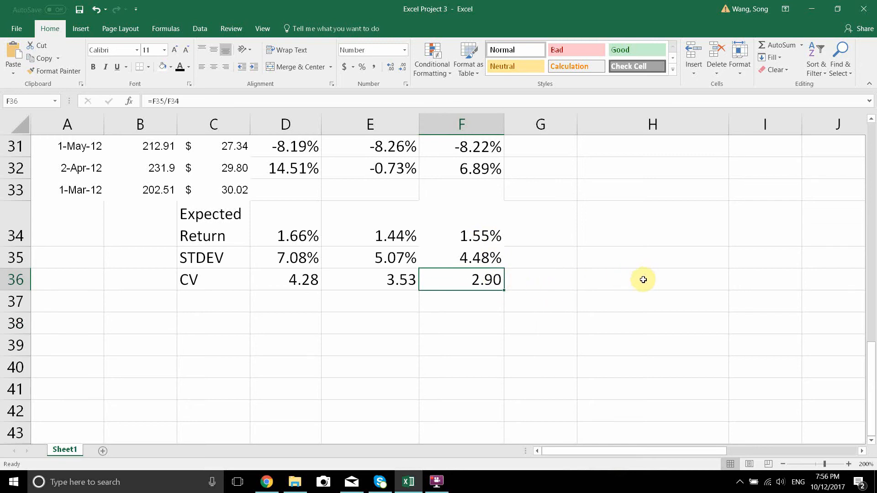
left_click_drag(873, 352, 863, 134)
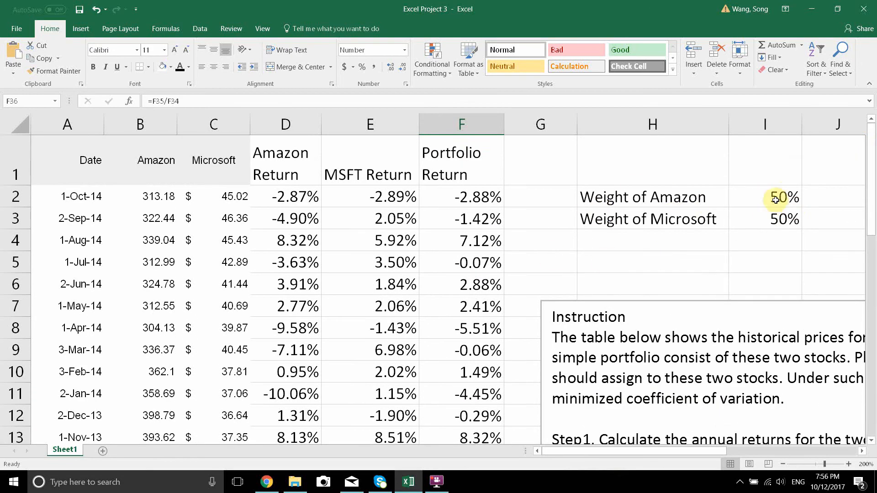
left_click_drag(873, 182, 874, 221)
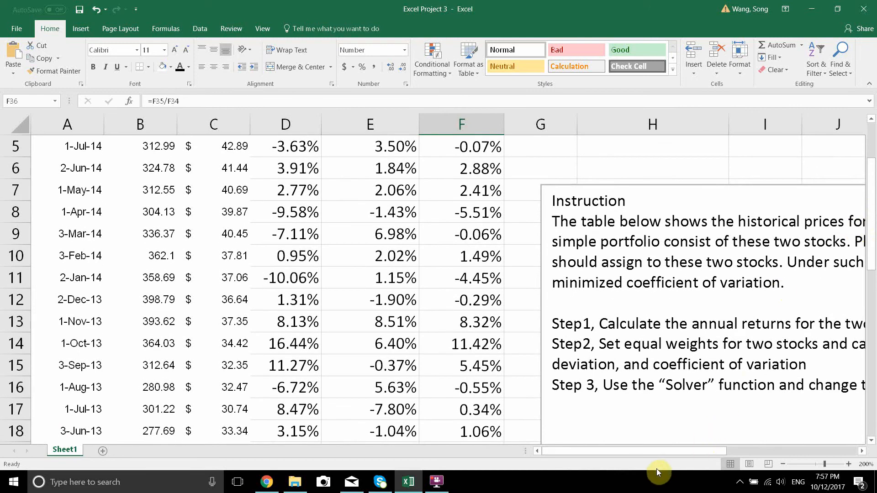
left_click_drag(681, 455, 734, 429)
left_click_drag(807, 385, 332, 387)
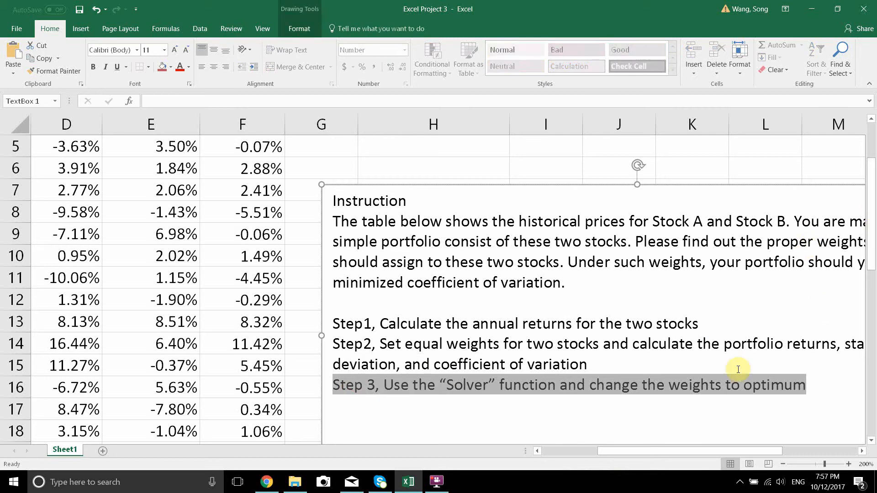
left_click_drag(705, 455, 626, 456)
Step: Highlight the portfolio CV cell F36 with a yellow fill
scroll(501, 382, "down", 10)
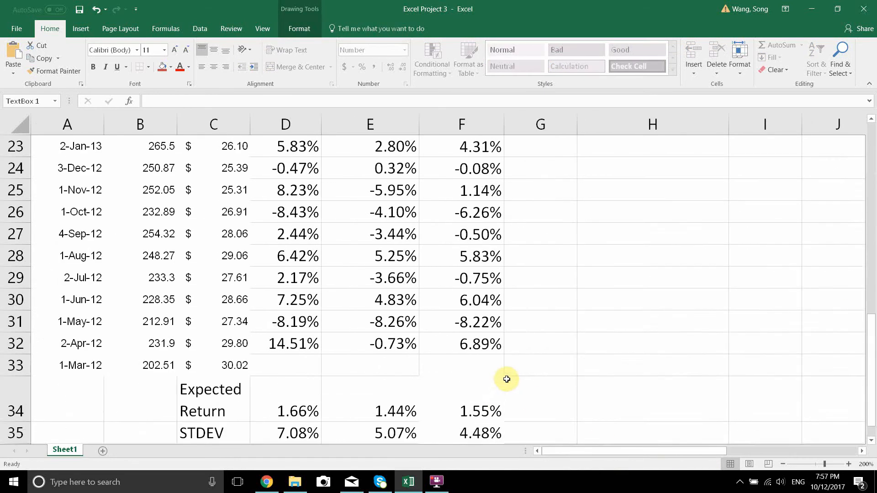
scroll(480, 333, "up", 1)
left_click(469, 259)
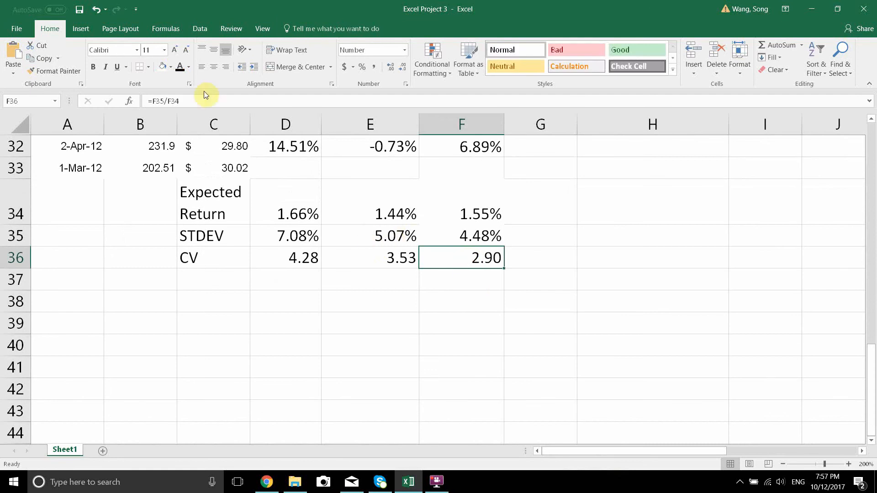
left_click(171, 68)
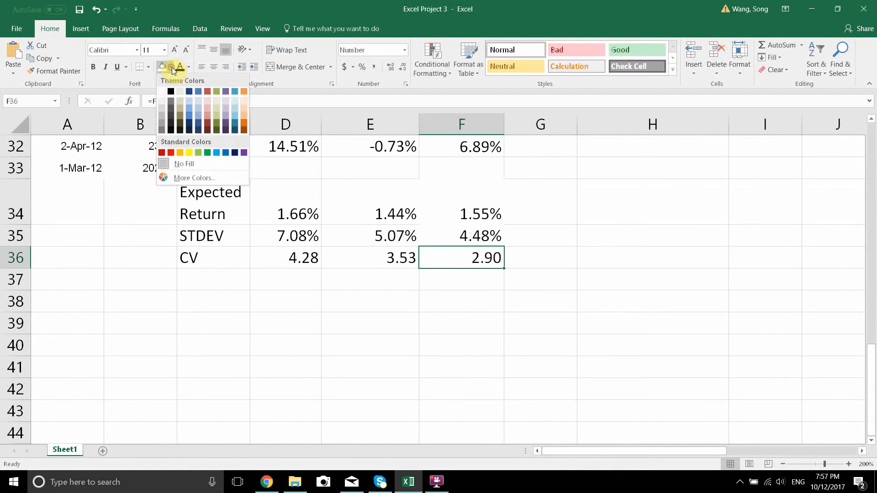
left_click(191, 151)
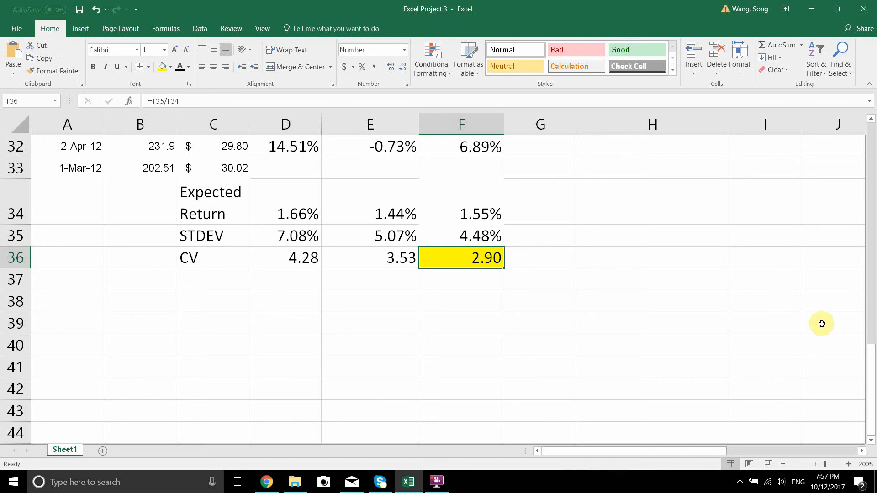
Step: Examine the Amazon and Microsoft weight cells I2 and I3
left_click_drag(873, 352, 874, 212)
scroll(480, 224, "up", 4)
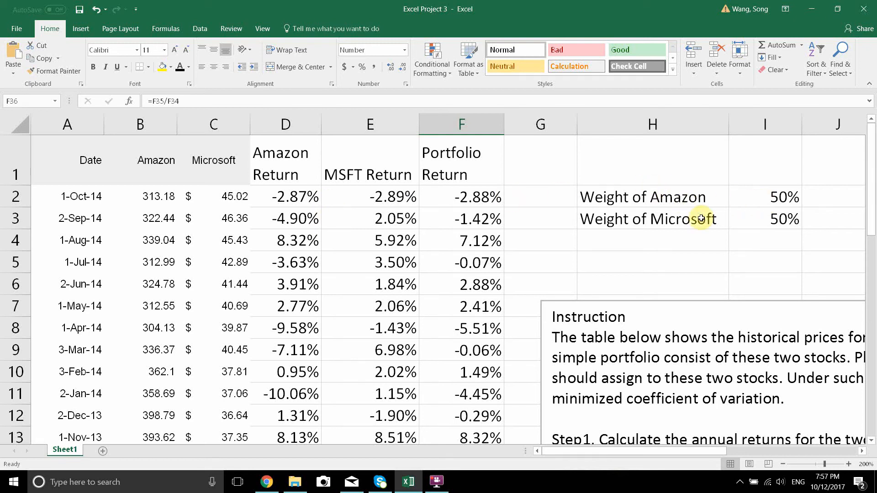
left_click(766, 198)
left_click(783, 219)
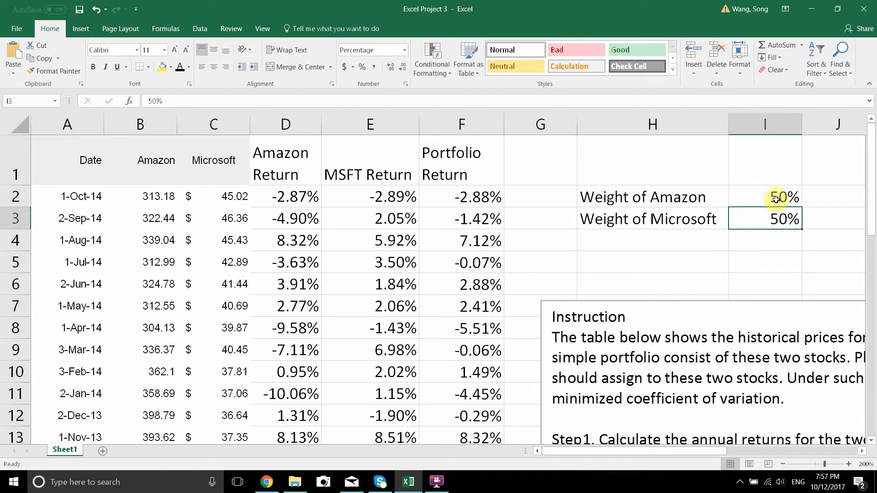
left_click(779, 197)
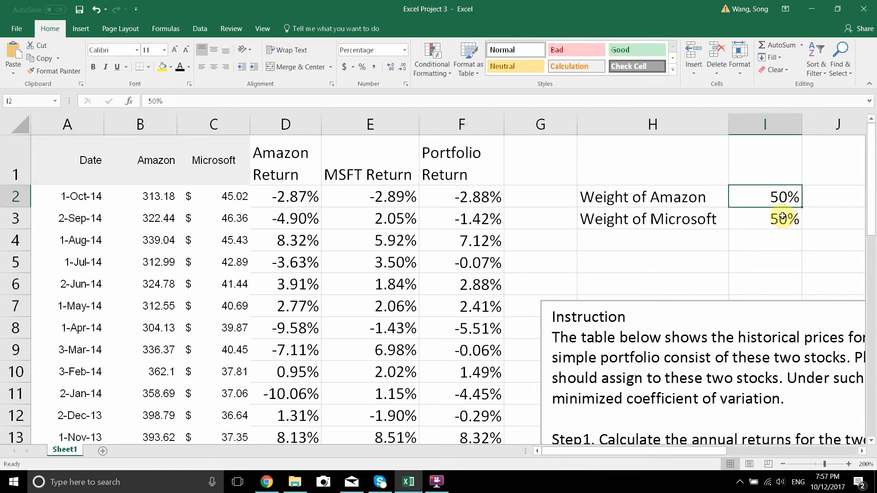
left_click(782, 224)
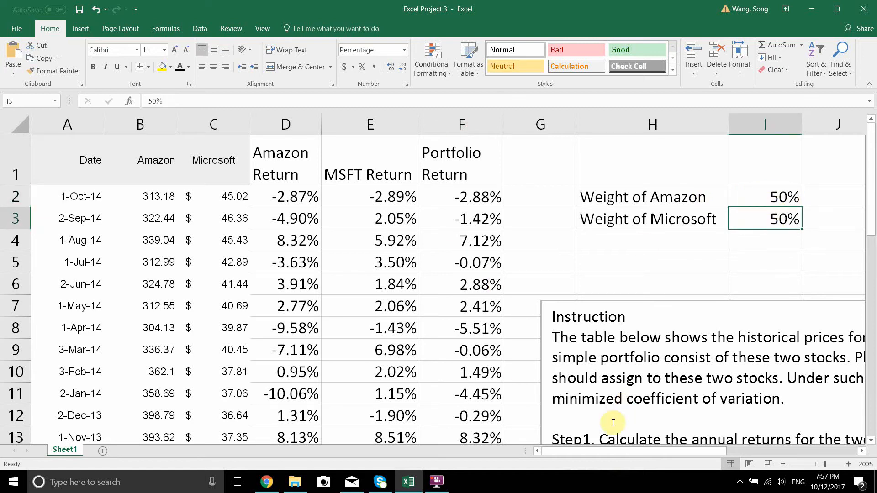
Step: Group rows 4 to 33 of the price and return table
left_click(16, 239)
mouse_move(873, 199)
left_mouse_down()
mouse_move(862, 370)
mouse_move(872, 344)
mouse_move(873, 196)
left_mouse_up()
left_click(15, 407, "shift")
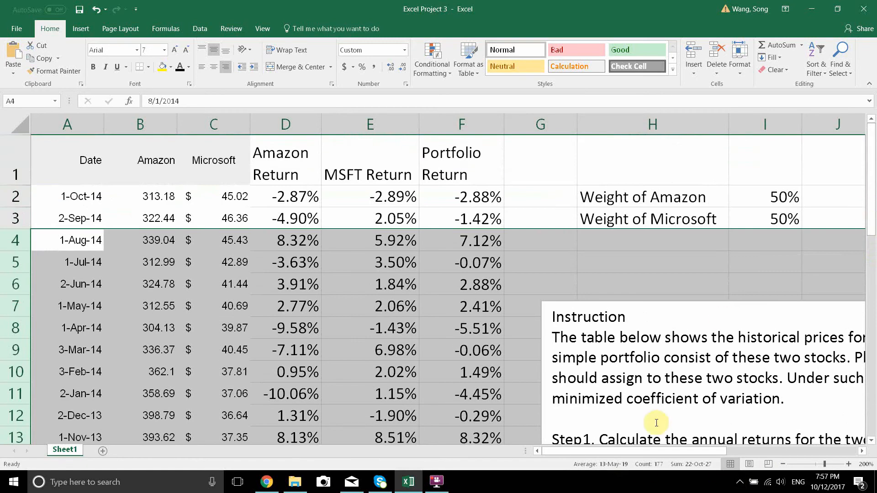
left_click(784, 464)
left_click(784, 464)
left_click(784, 464)
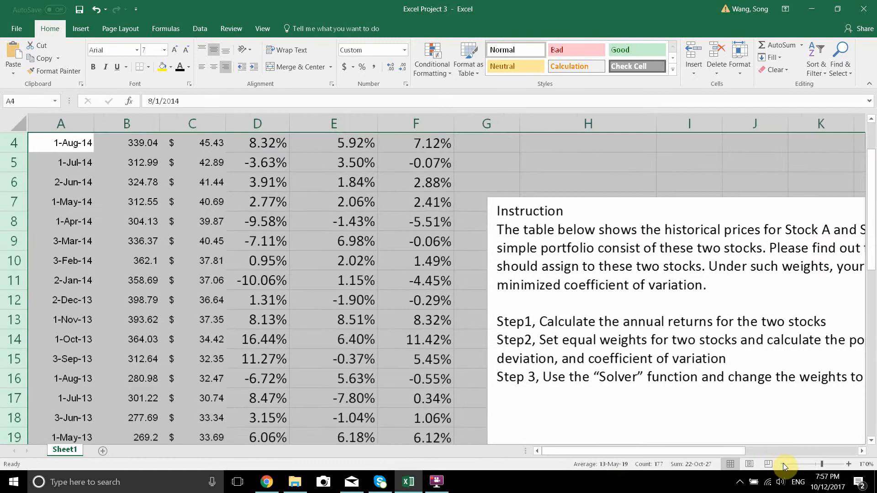
left_click(783, 464)
left_click(784, 465)
left_click(784, 464)
left_click(783, 464)
left_click(783, 464)
left_click(783, 464)
left_click(782, 464)
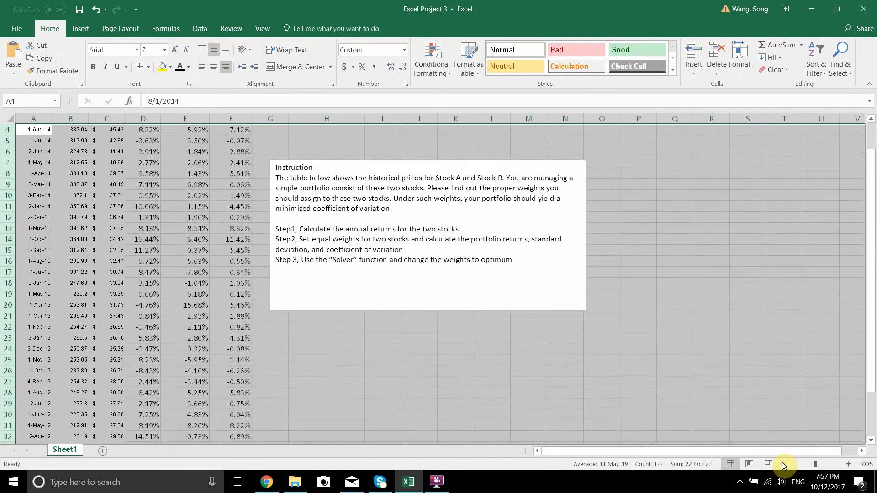
left_click(782, 463)
scroll(606, 429, "up", 1)
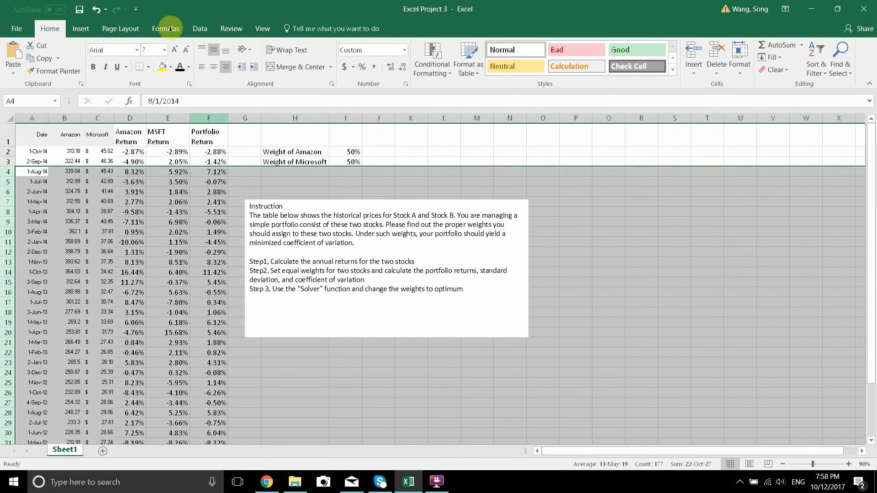
left_click(208, 27)
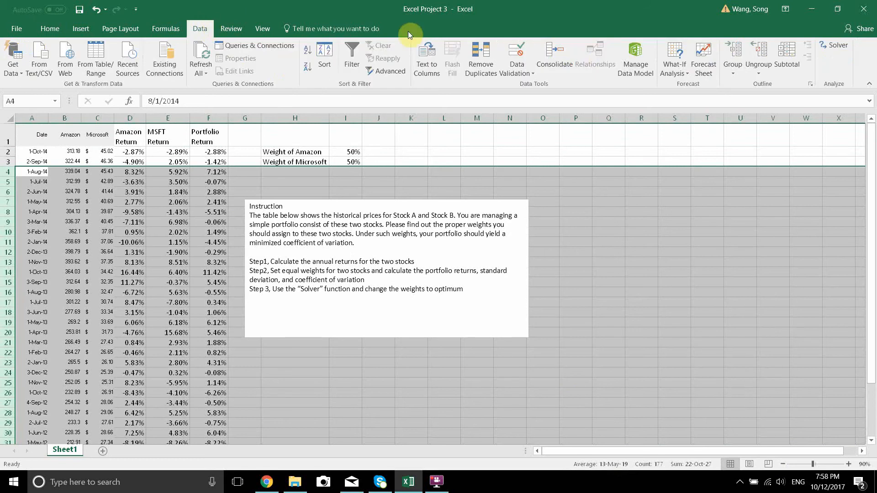
left_click(737, 53)
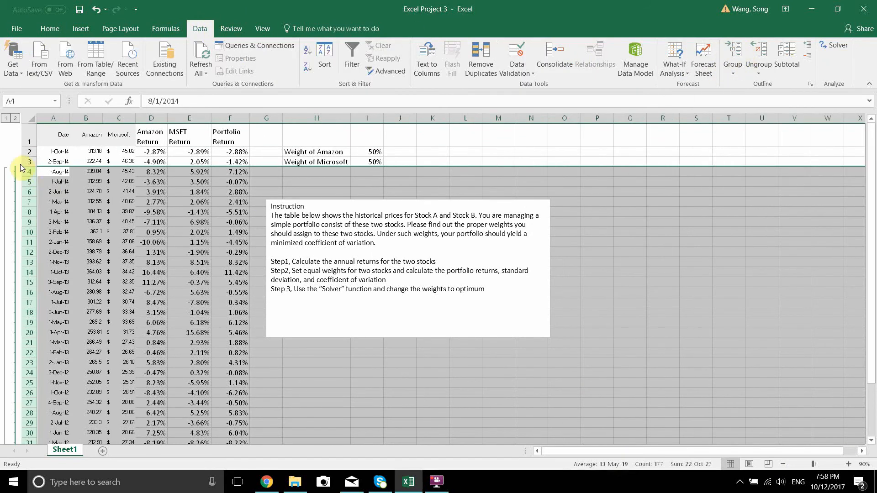
Step: Collapse the grouped rows so the summary sits near the weights, and expand them again
left_click(7, 119)
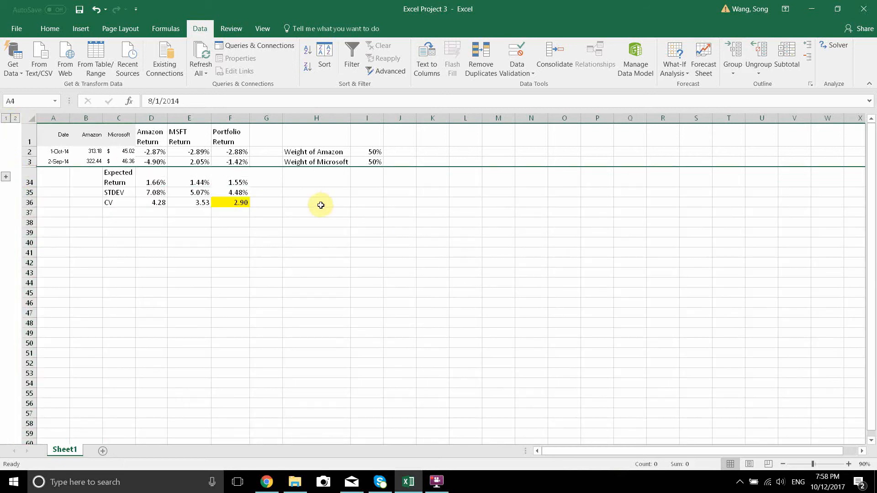
left_click(275, 209)
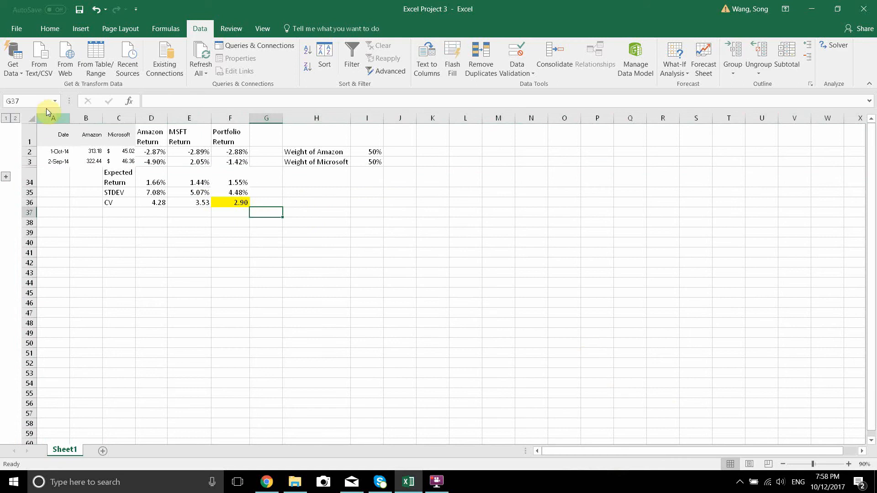
left_click(16, 118)
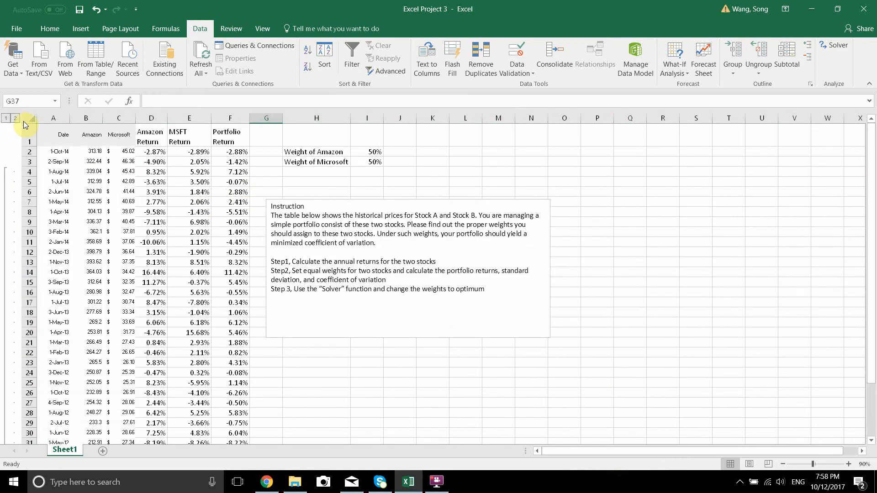
scroll(197, 207, "down", 3)
scroll(196, 207, "down", 2)
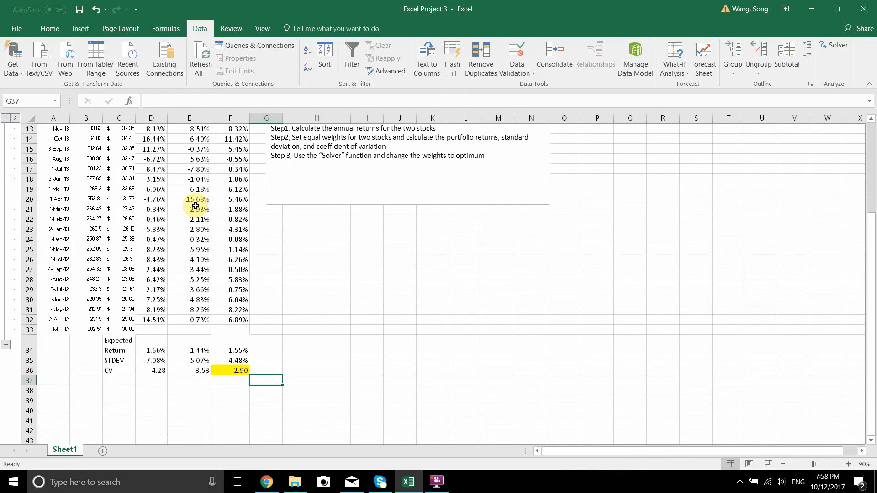
scroll(196, 207, "up", 4)
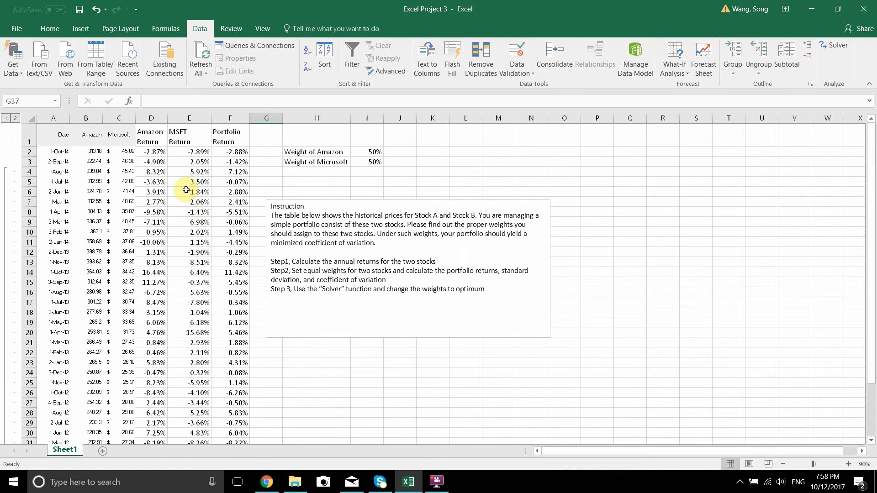
Step: Collapse grouped rows 4 to 33 to read the summary statistics and stock weights together at 190% zoom
left_click(6, 119)
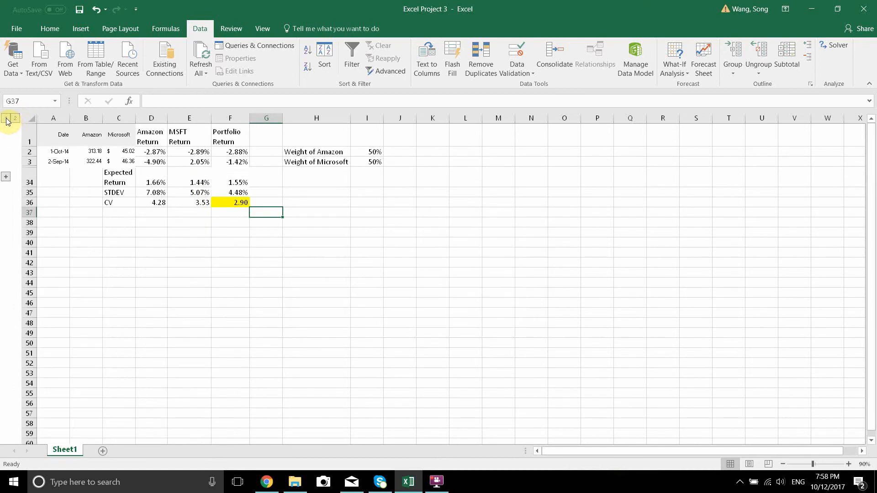
left_click(847, 464)
left_click(848, 464)
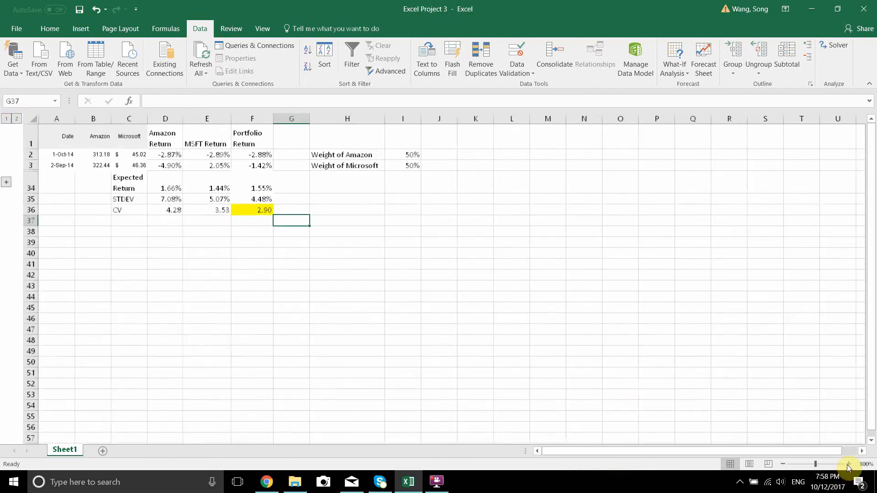
left_click(847, 464)
left_click(848, 464)
left_click(848, 464)
left_click(848, 464)
left_click(848, 464)
left_click(848, 465)
left_click(849, 464)
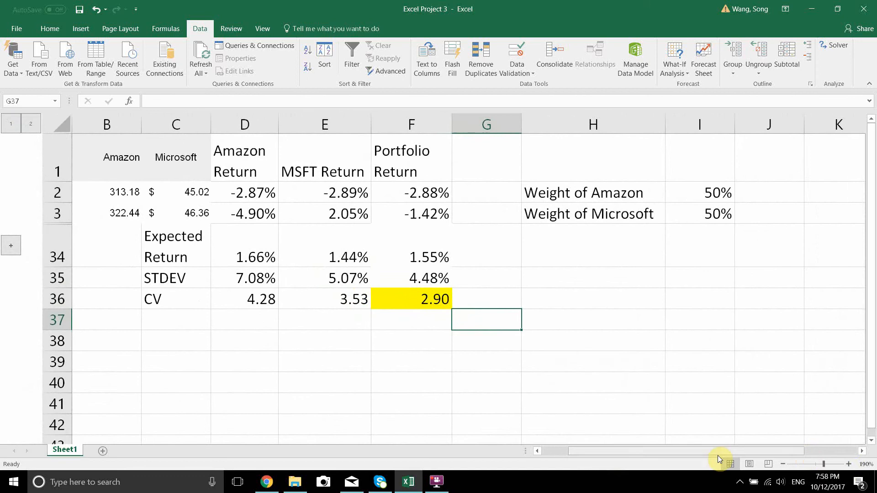
left_click_drag(664, 451, 623, 448)
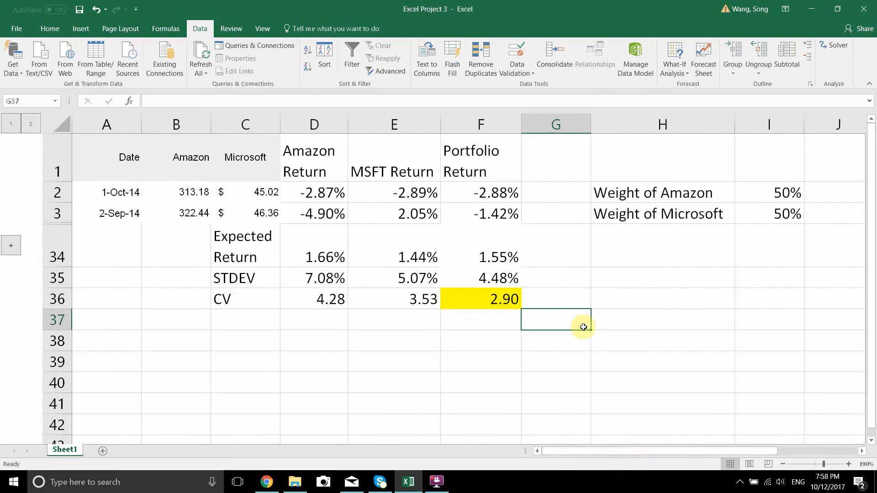
Step: Try an Amazon weight of 40% in I2 and check the portfolio CV in F36
left_click(489, 298)
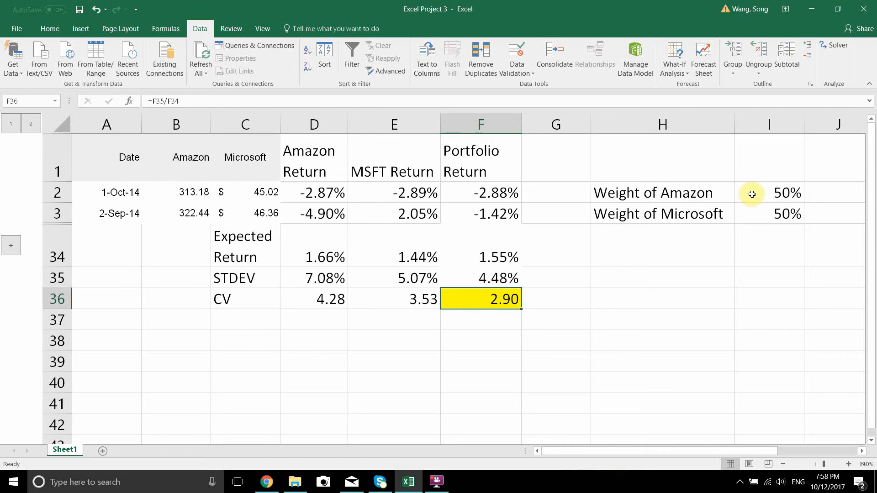
left_click(779, 193)
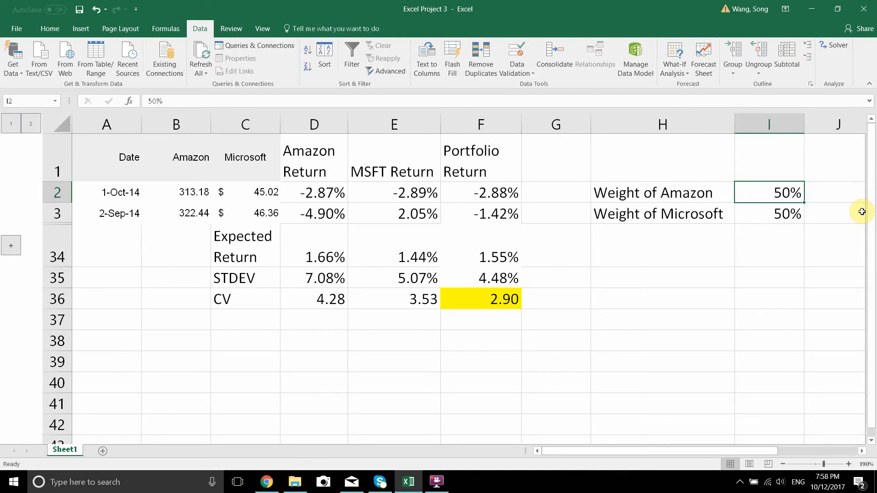
type("40")
key("Return")
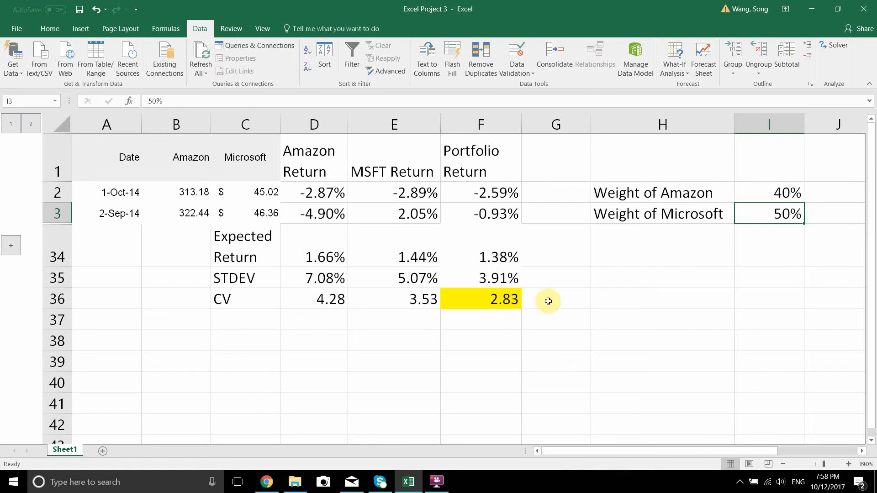
left_click(509, 300)
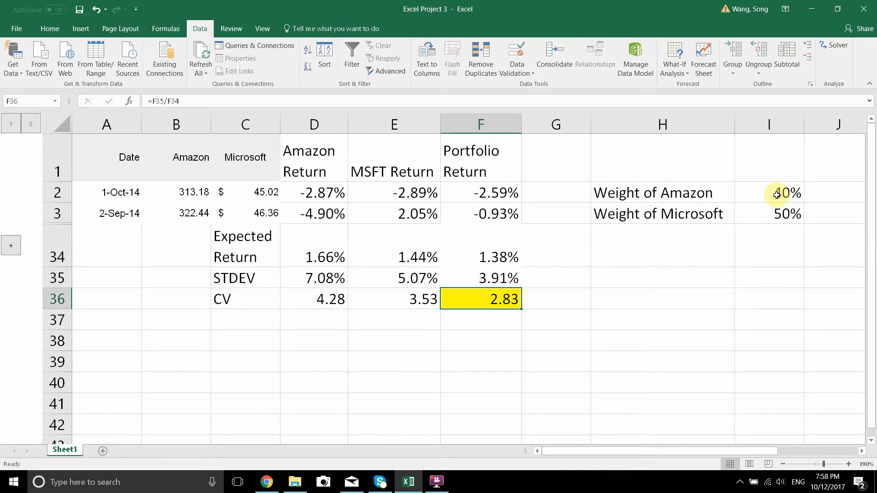
Step: Check the total of the two weights, and try an Amazon weight of 60% in I2
left_click_drag(783, 190, 784, 212)
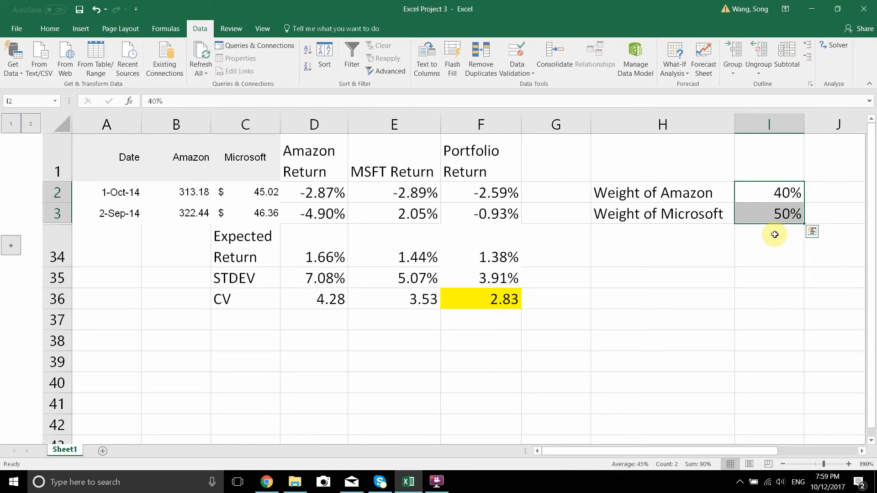
left_click(784, 191)
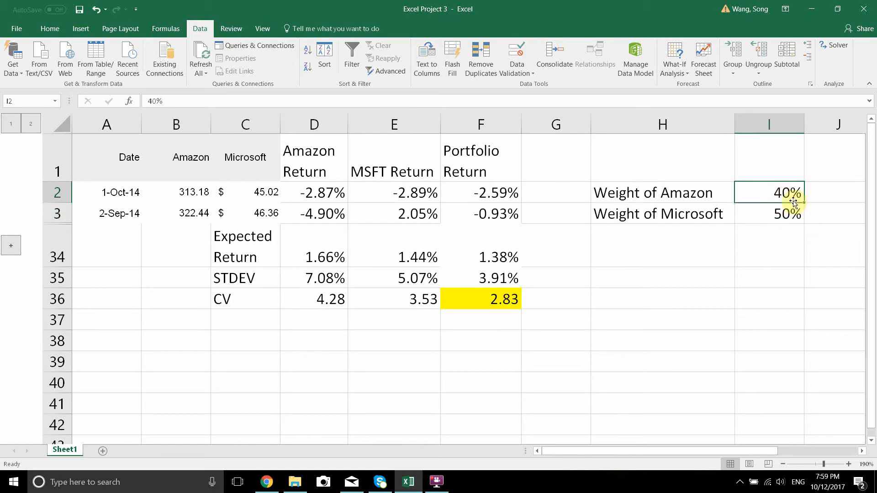
type("60")
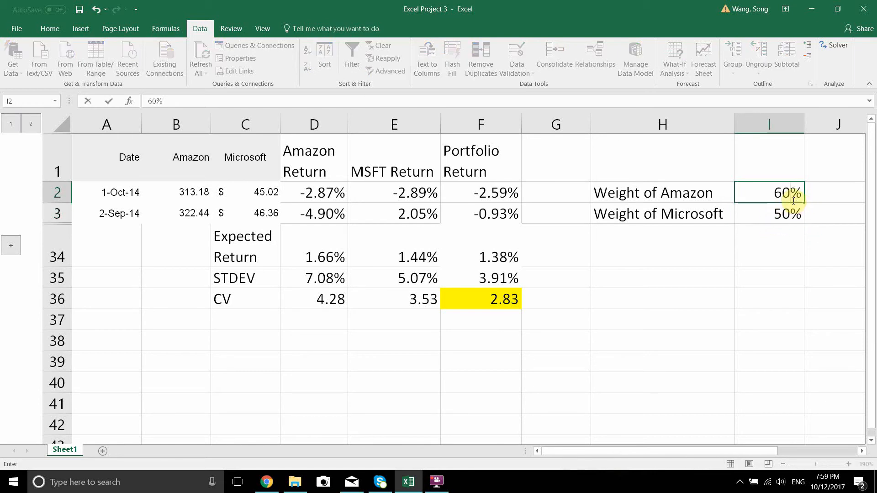
key("Return")
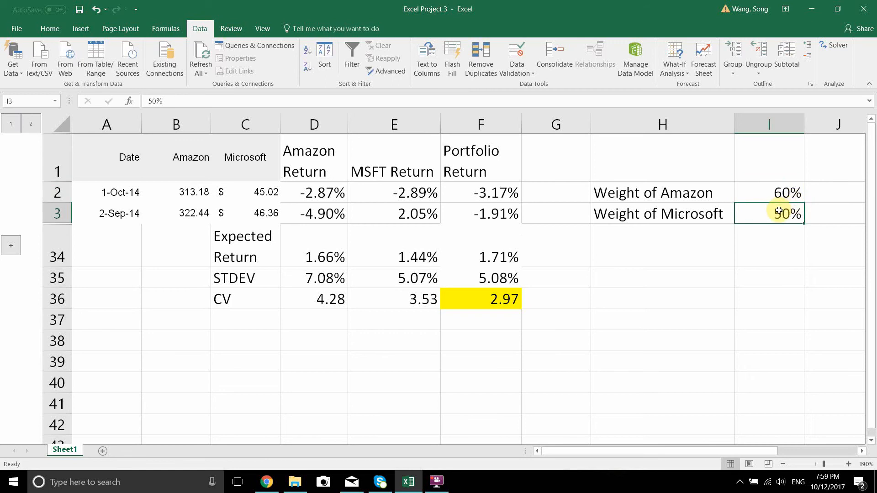
Step: Check the combined weights again and set the Amazon weight in I2 back to 50%
left_click_drag(783, 192, 787, 215)
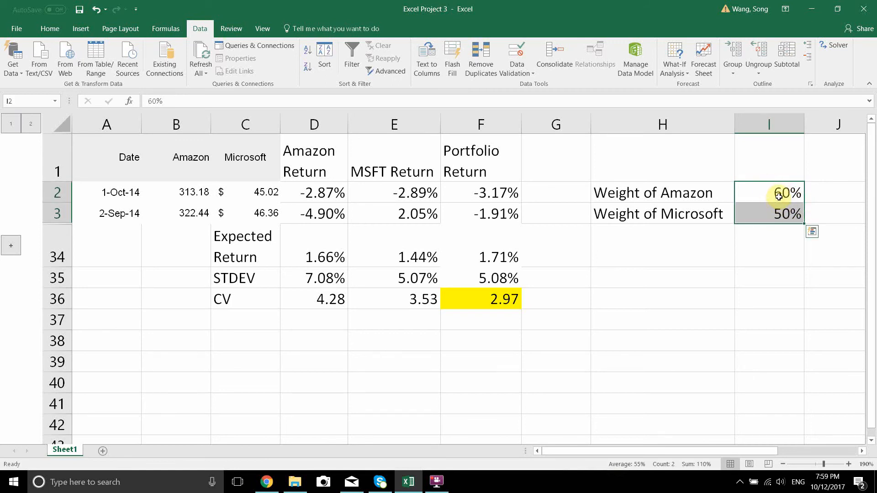
left_click(779, 196)
type("50")
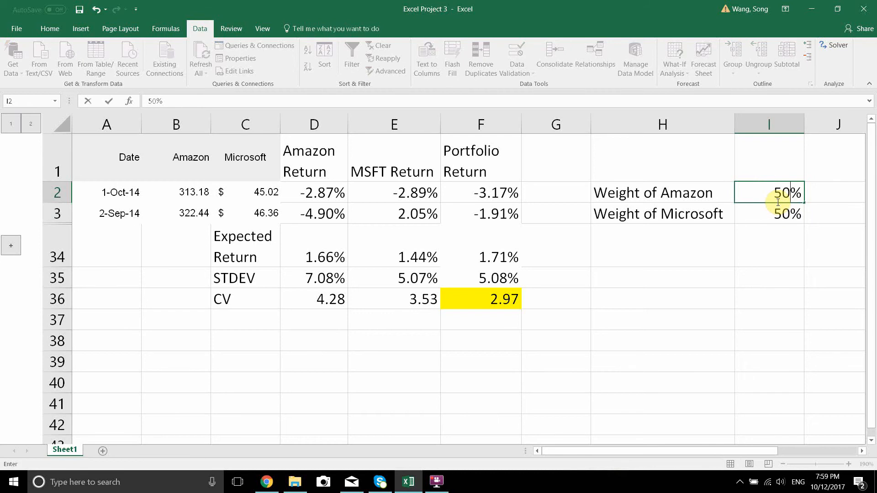
key("Return")
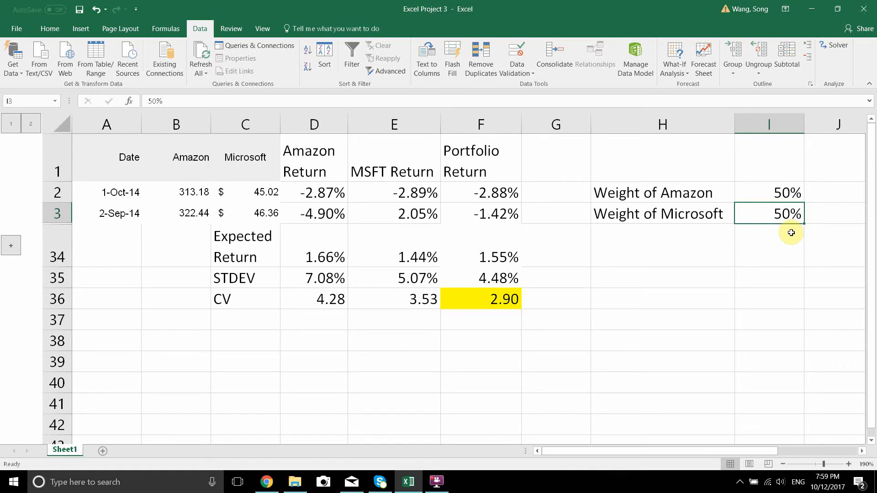
Step: Enter the formula =1-I2 in I3 so the Microsoft weight is the remainder of the Amazon weight
type("=")
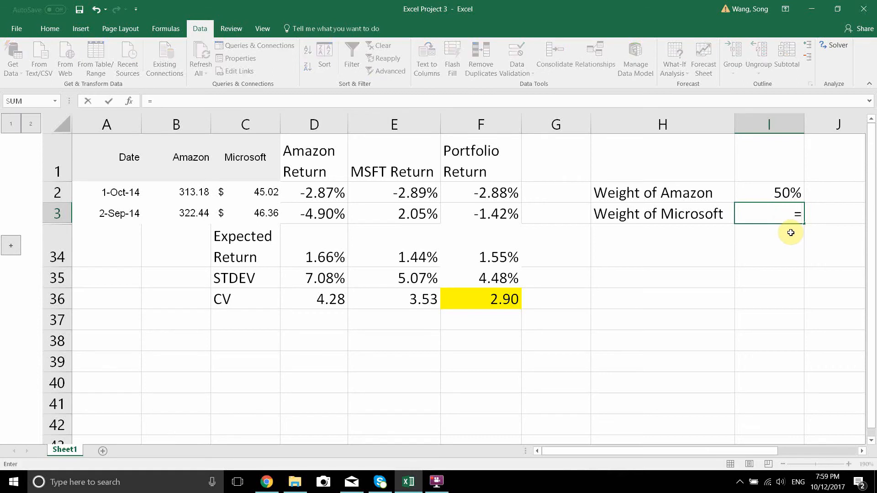
type("1-")
left_click(785, 192)
key("Return")
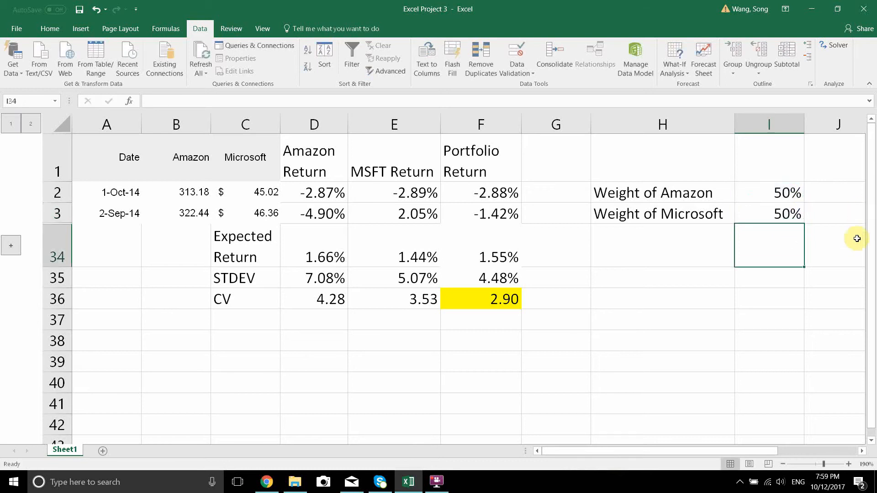
Step: Test the linked weights by setting the Amazon weight in I2 to 40%
left_click(780, 196)
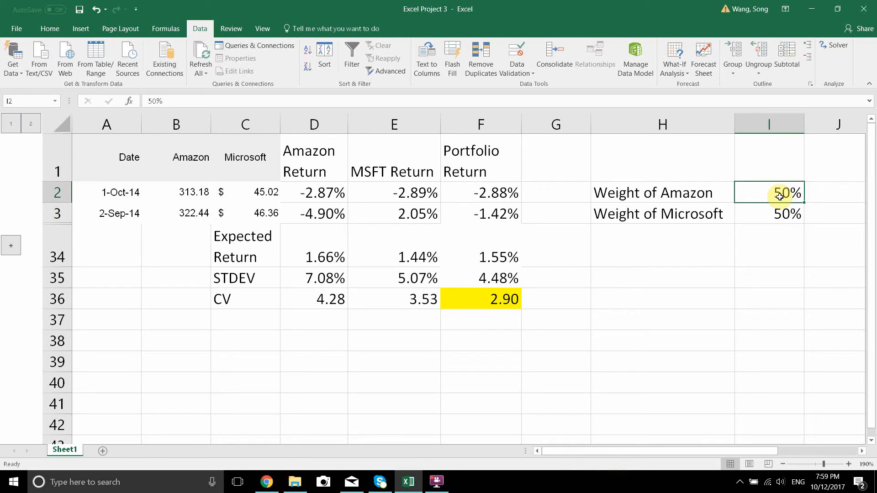
type("40")
key("Return")
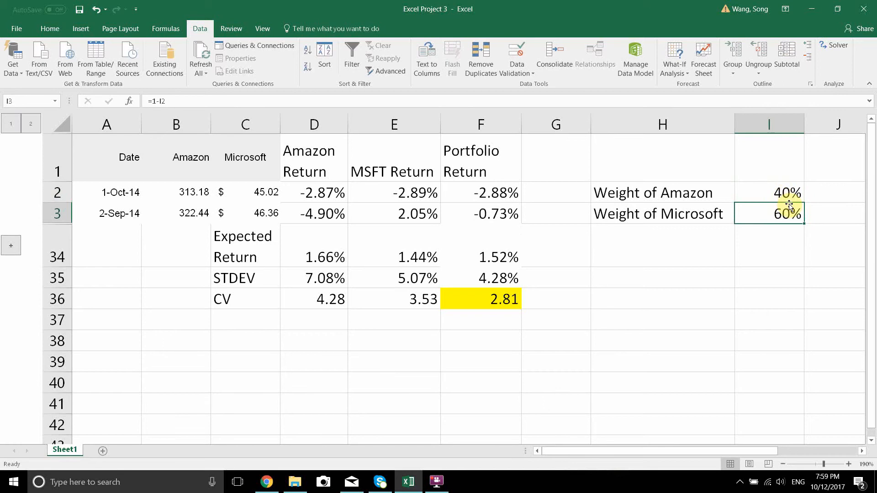
Step: Set the Amazon weight in I2 to 30% and check the portfolio CV in F36
left_click(793, 189)
type("30")
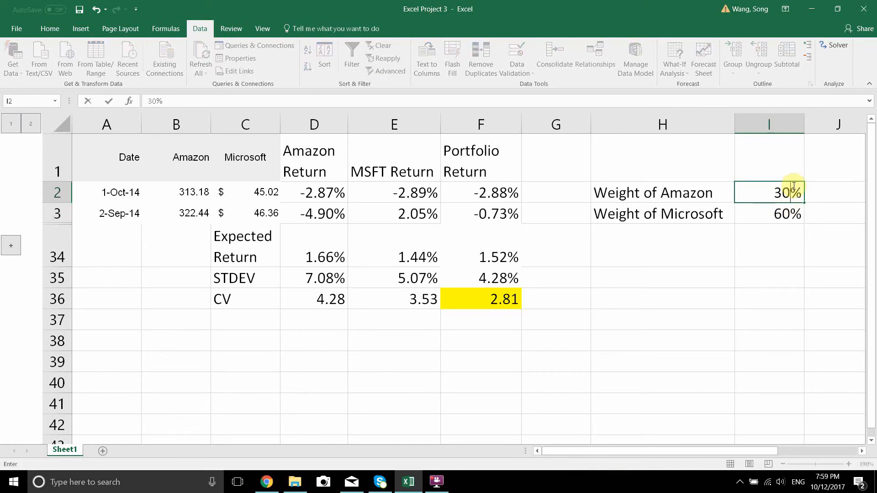
key("Return")
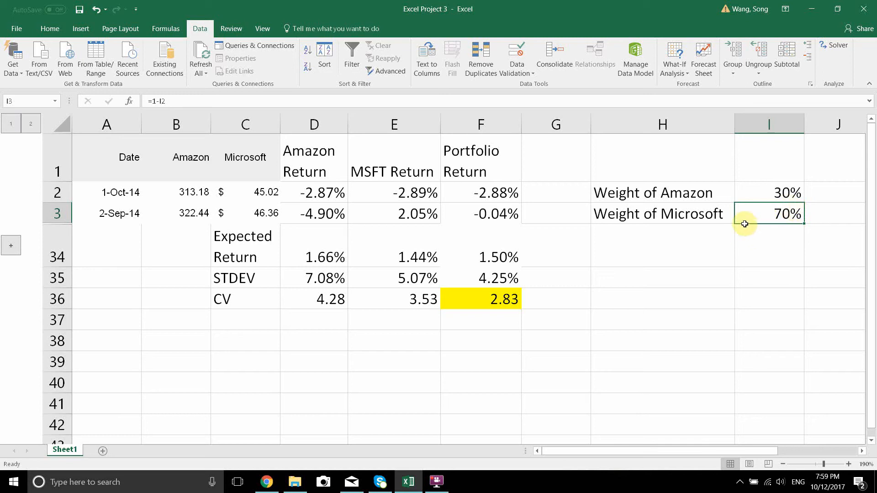
left_click(506, 295)
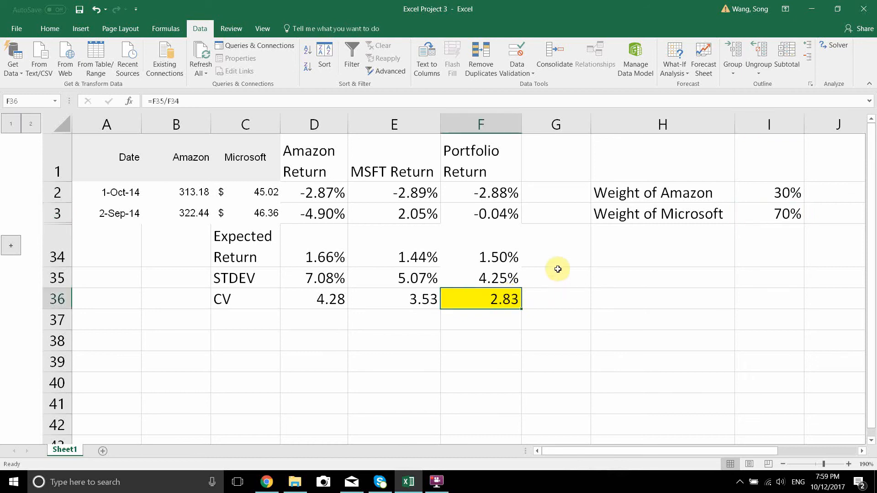
Step: Expand the grouped price rows and review the instruction text box beside the table
left_click(548, 215)
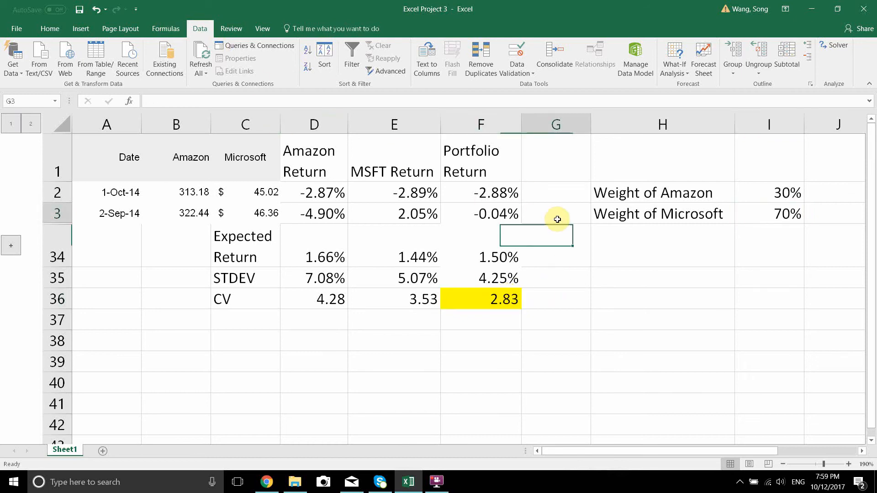
left_click(34, 125)
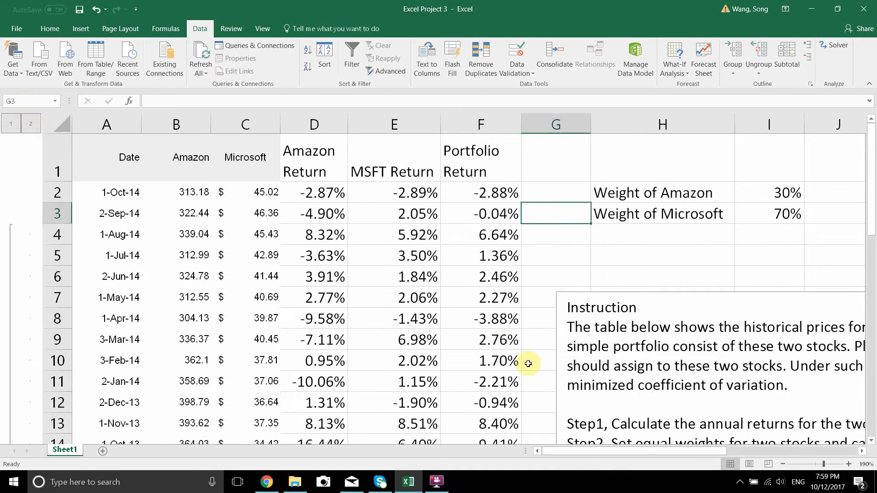
scroll(539, 360, "down", 2)
left_click_drag(615, 329, 782, 330)
left_click_drag(649, 452, 608, 434)
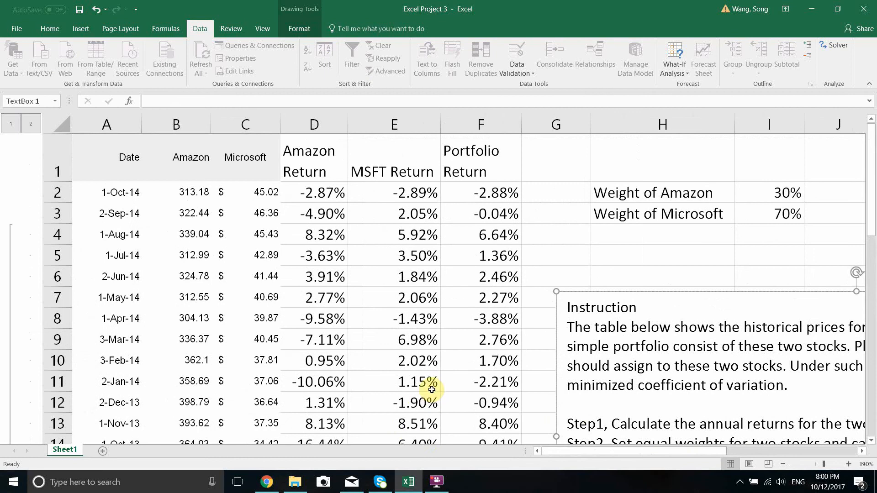
scroll(431, 391, "up", 2)
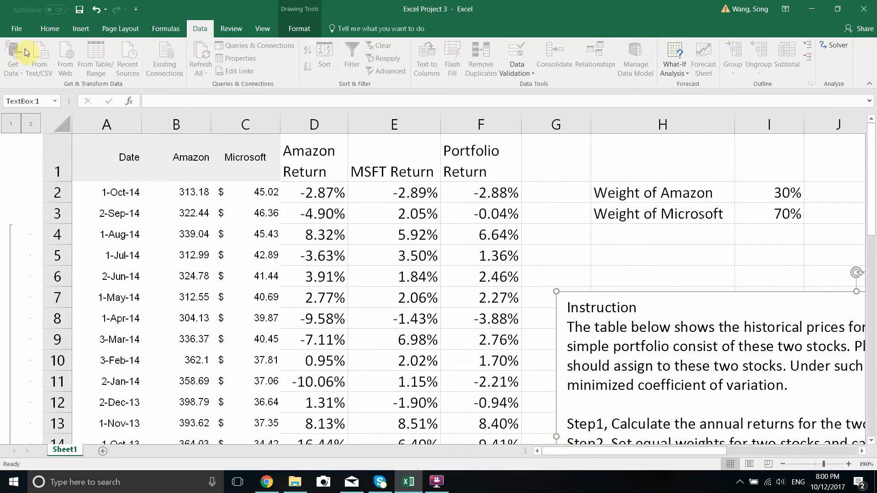
Step: Open the list of available Excel add-ins from the add-in settings in Excel Options
left_click(21, 31)
left_click(21, 26)
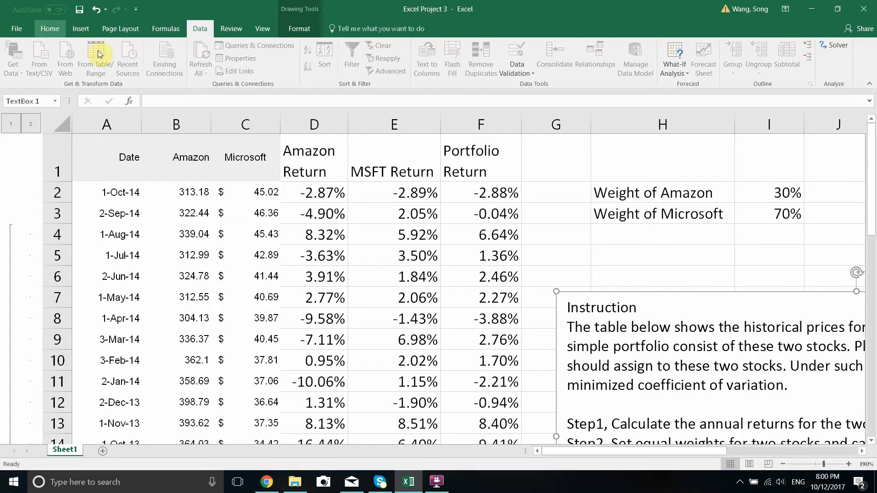
left_click(16, 29)
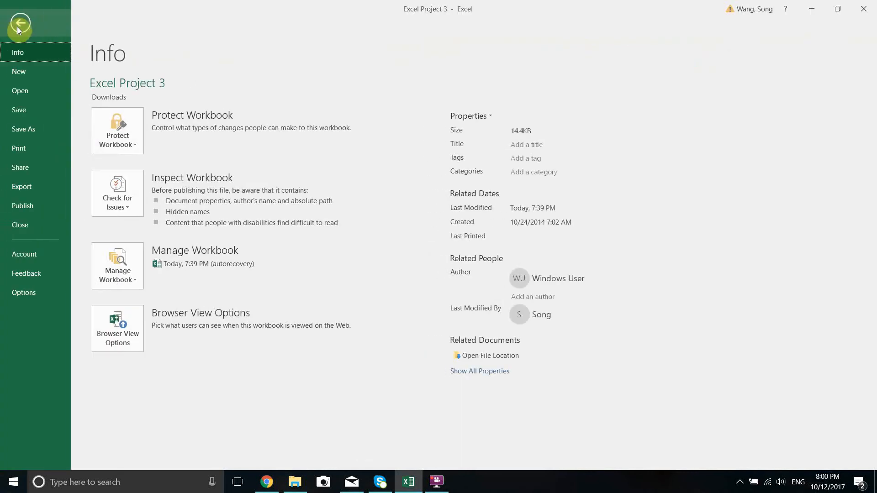
left_click(26, 296)
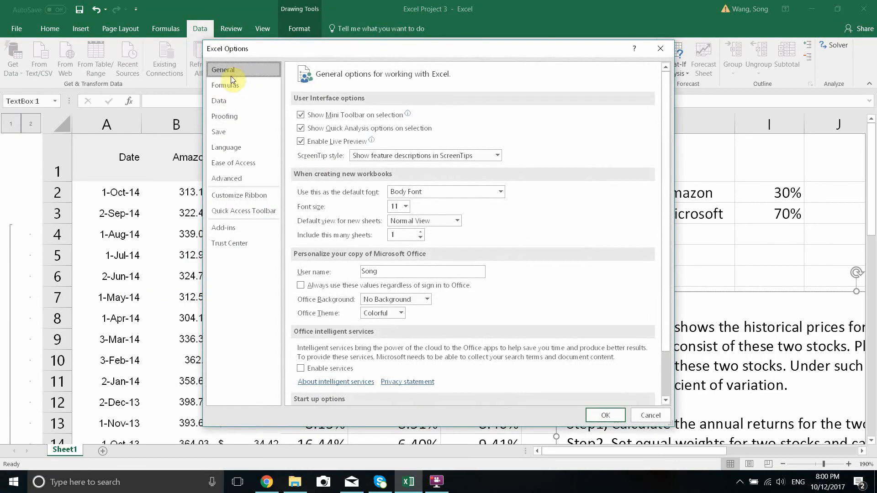
left_click(231, 232)
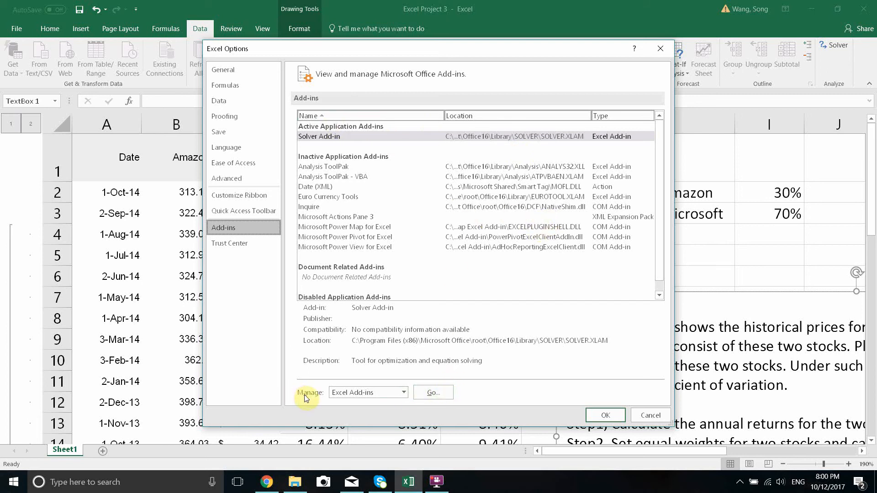
left_click(440, 392)
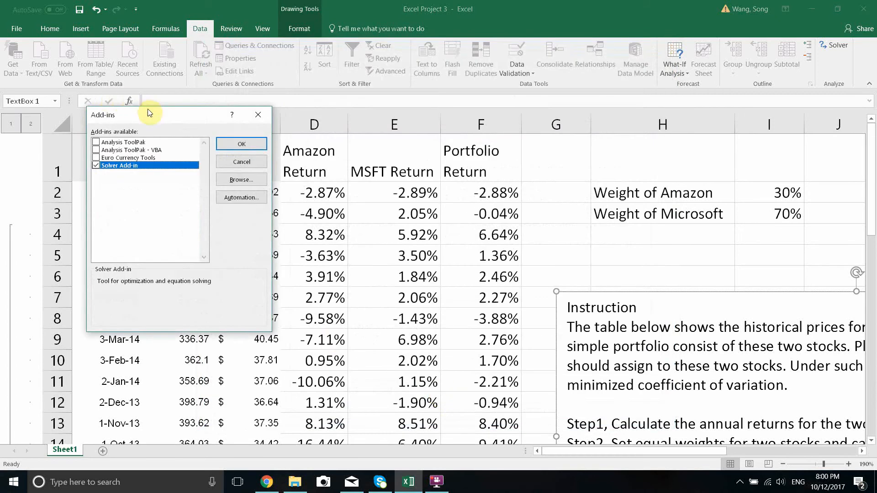
Step: Enable the Solver Add-in in the list of available add-ins and confirm the selection
left_click_drag(150, 113, 459, 121)
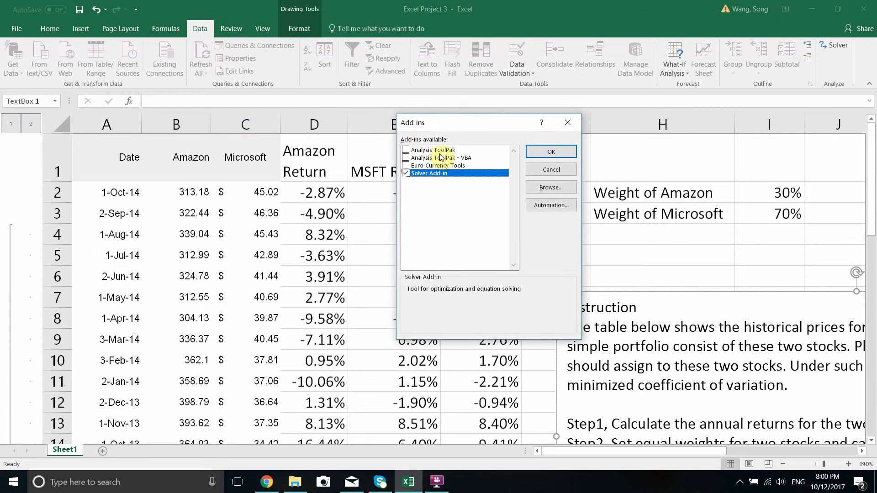
left_click(406, 173)
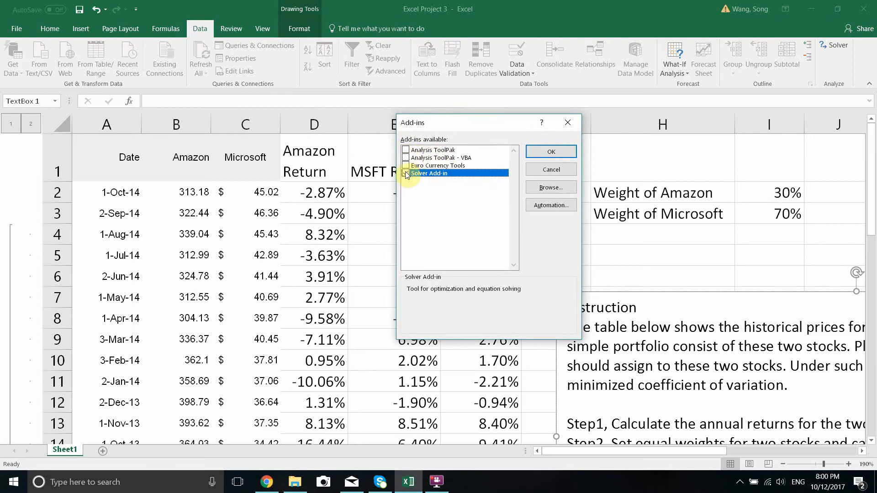
left_click(406, 174)
left_click(551, 156)
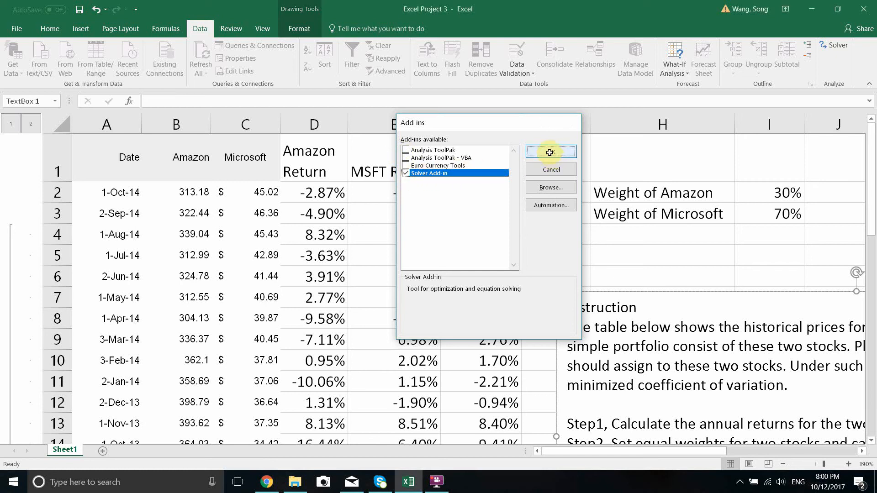
left_click(243, 28)
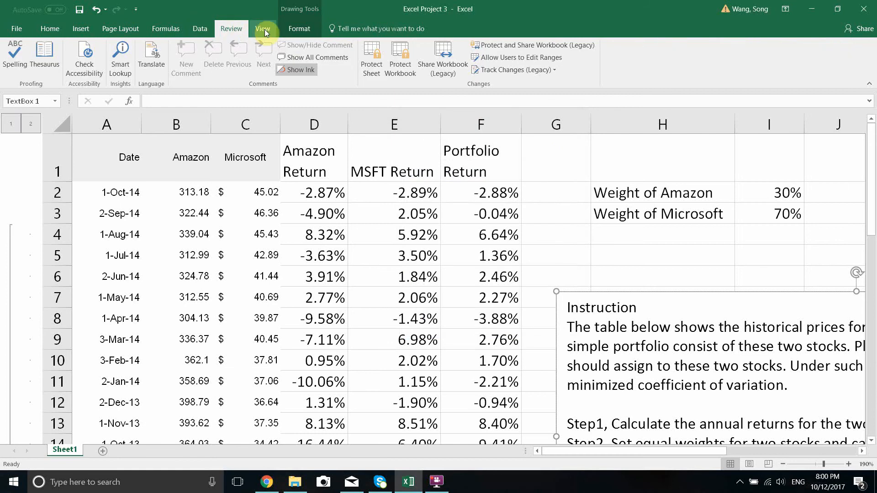
left_click(264, 29)
left_click(231, 31)
left_click(167, 32)
left_click(82, 32)
left_click(54, 30)
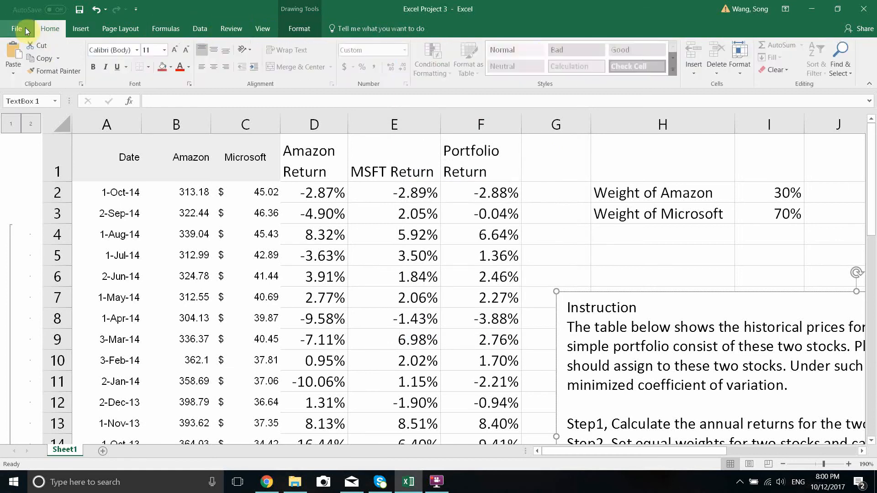
left_click(17, 28)
left_click(31, 26)
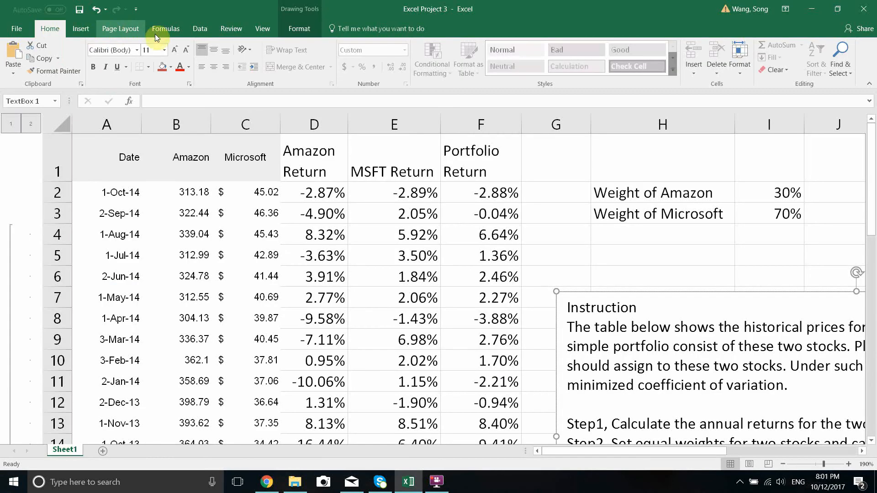
left_click(198, 29)
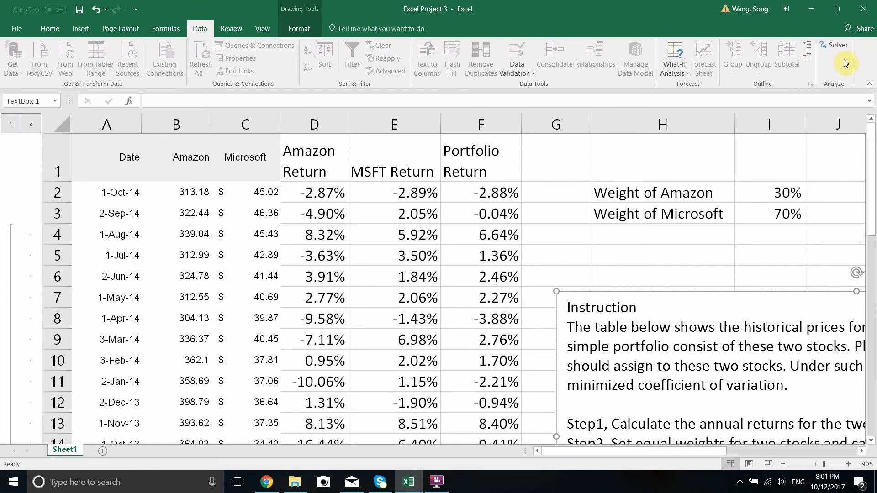
Step: Collapse the grouped price rows and set the Amazon weight in I2 to 50%
left_click(785, 193)
scroll(740, 220, "down", 1)
scroll(742, 217, "up", 1)
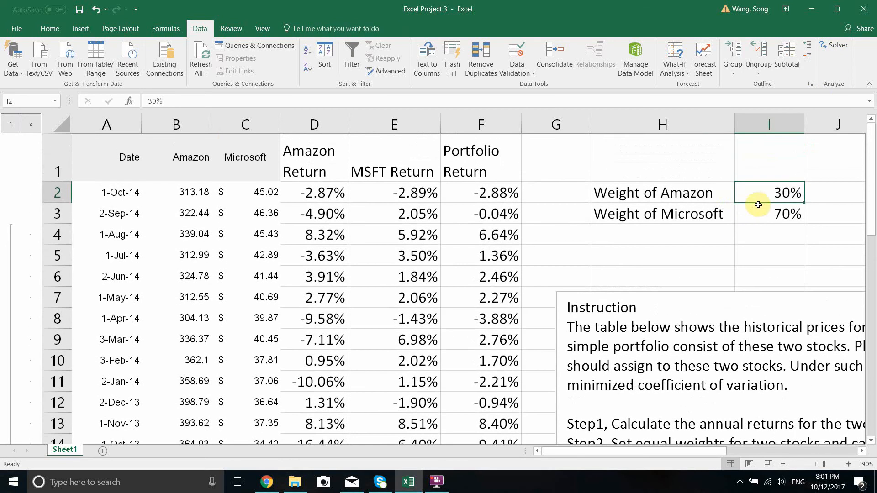
left_click(19, 127)
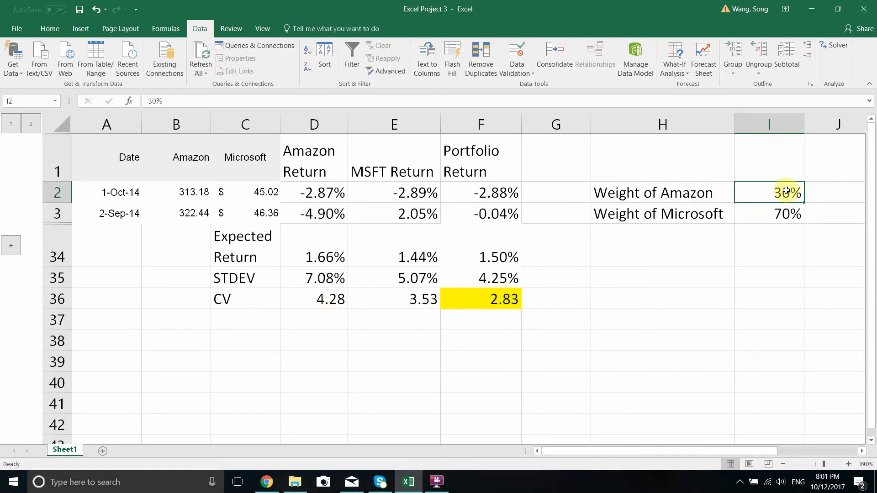
type("50")
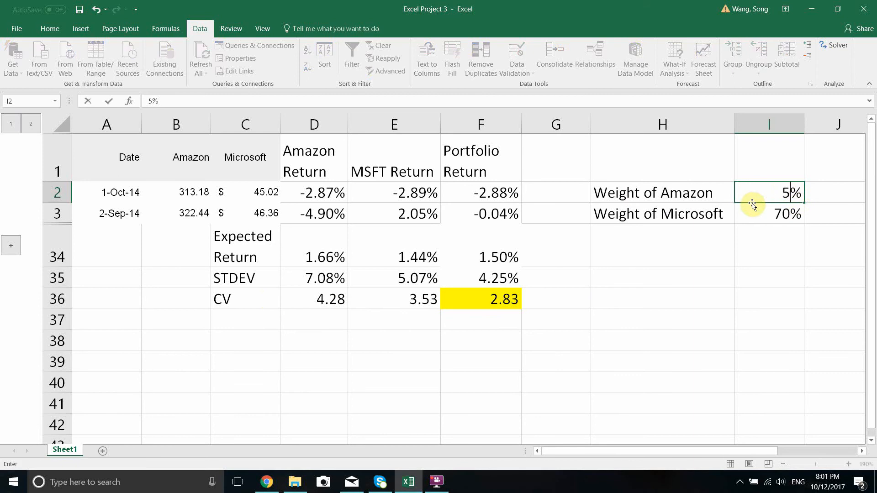
key("Return")
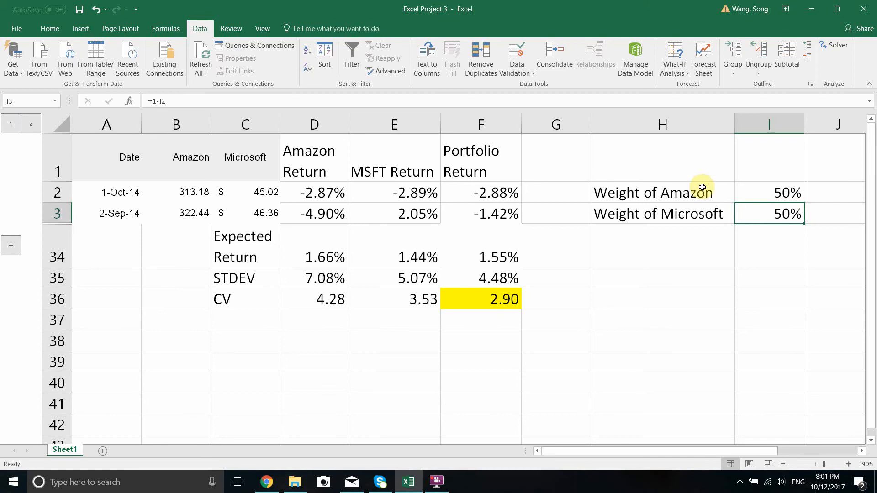
Step: Start Solver and set its objective to the portfolio CV in cell F36
left_click(835, 45)
left_click_drag(568, 101, 330, 101)
left_click(237, 126)
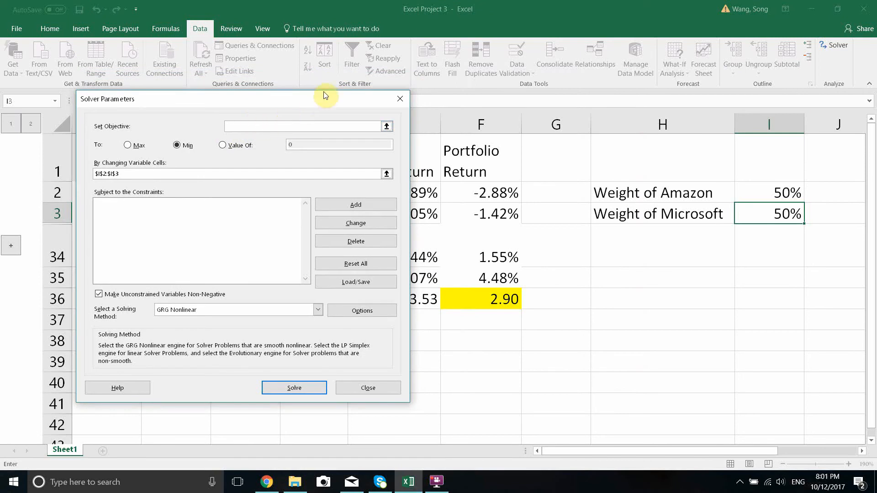
left_click_drag(321, 93, 311, 72)
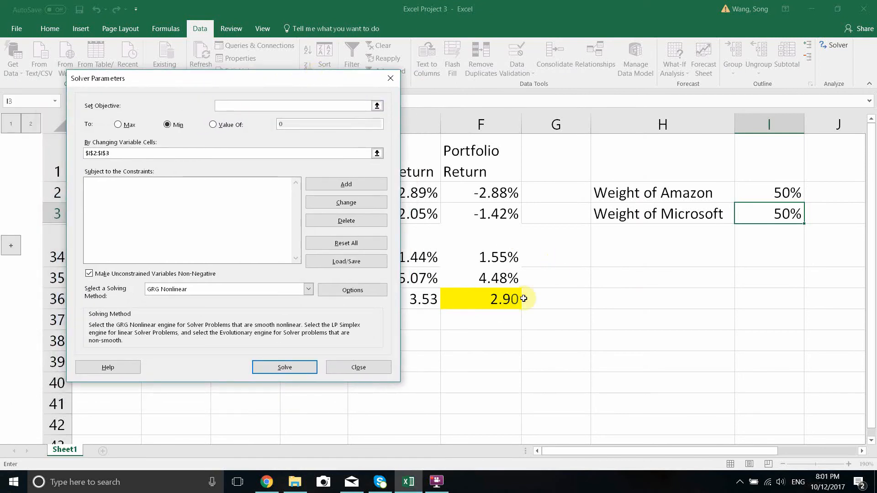
left_click(376, 106)
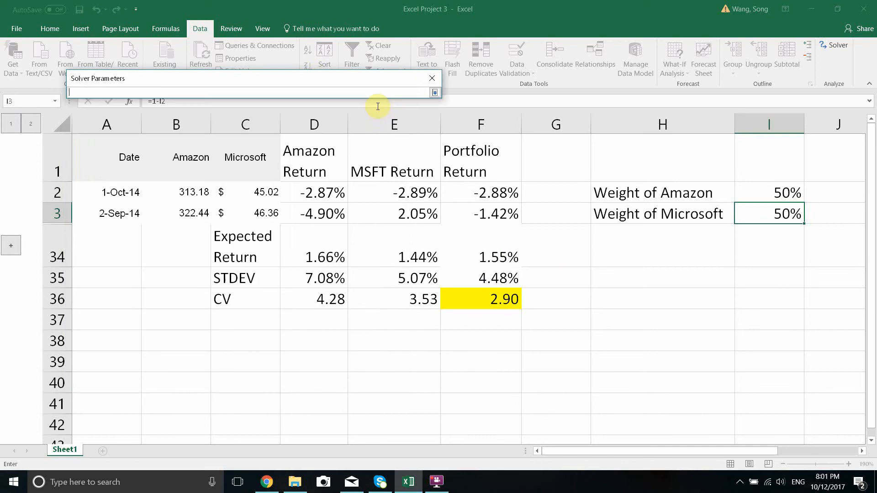
left_click(497, 293)
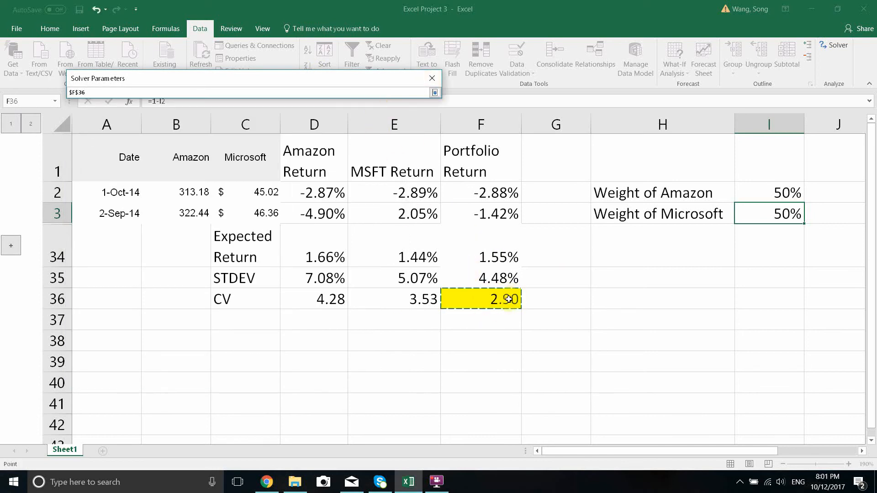
left_click(434, 94)
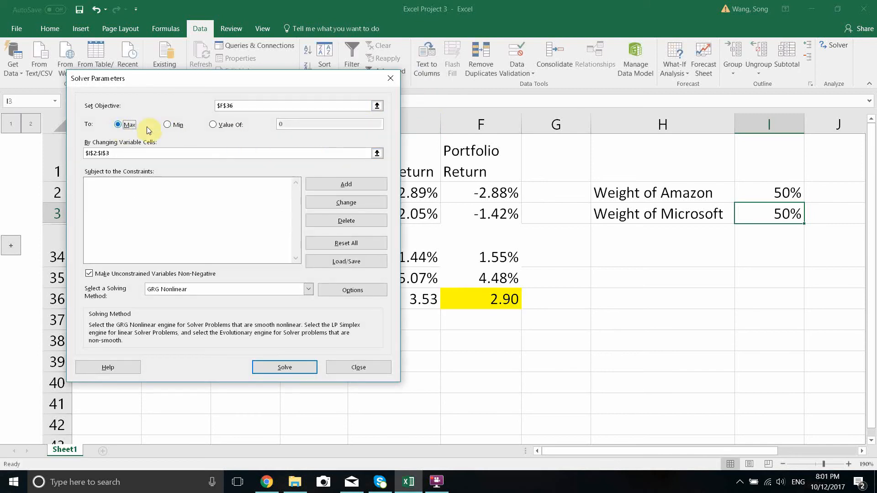
Step: Set Solver to minimize the objective cell instead of reaching a specific value
left_click(213, 125)
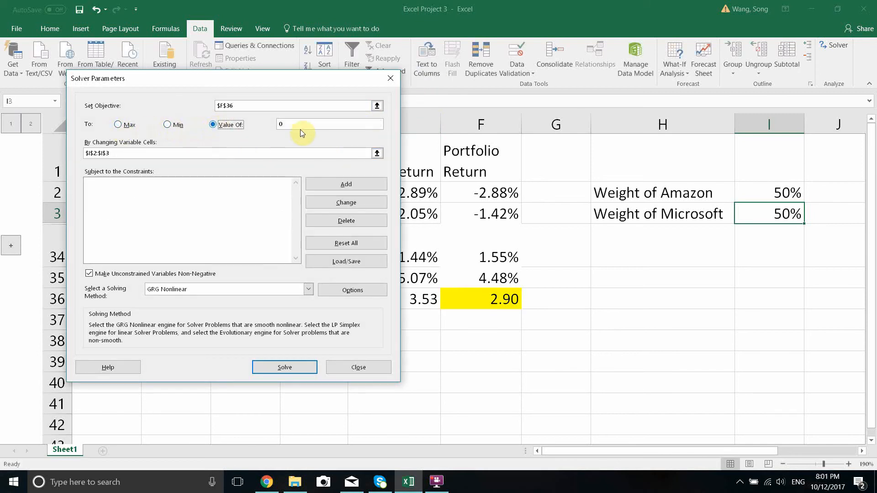
left_click(168, 126)
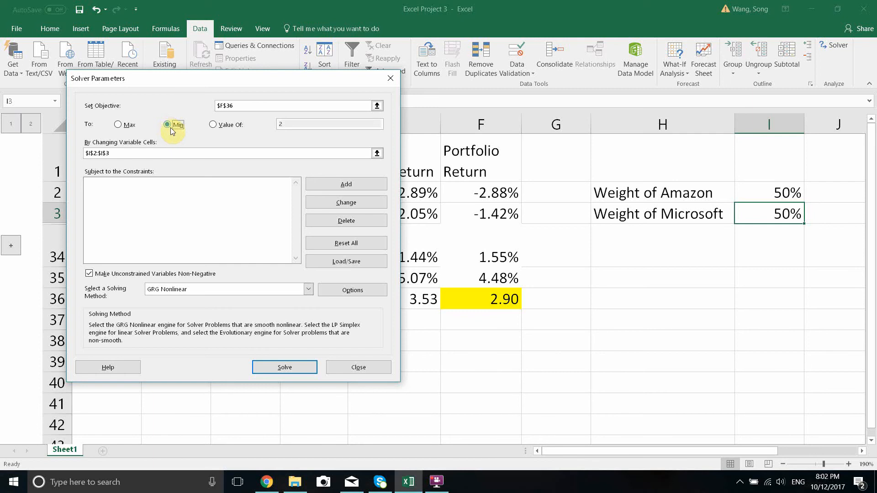
left_click_drag(246, 78, 223, 49)
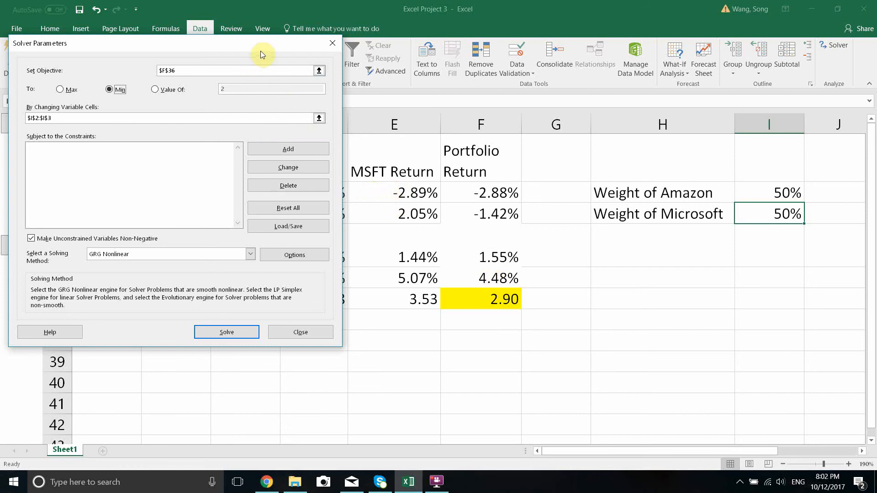
left_click_drag(261, 50, 202, 65)
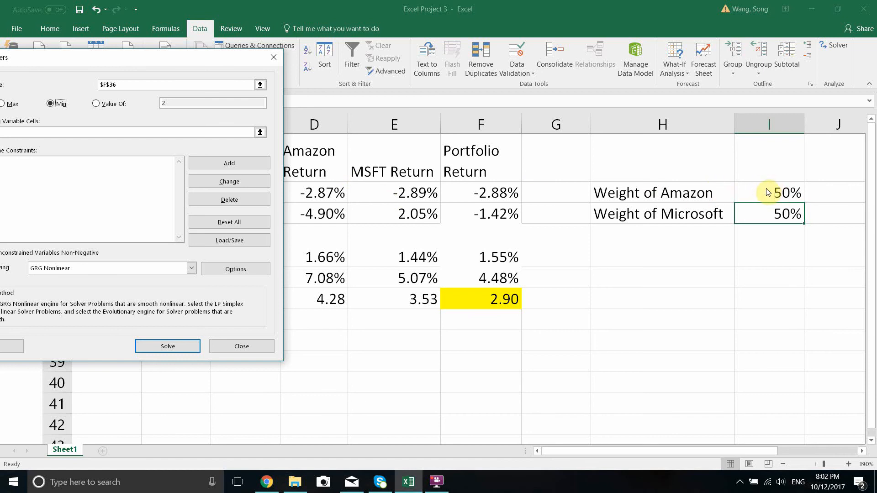
left_click_drag(193, 57, 321, 19)
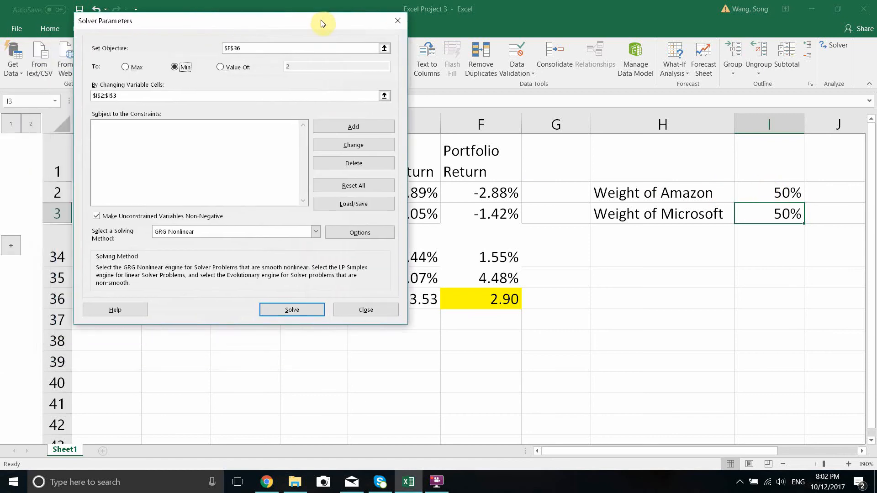
left_click(357, 124)
left_click_drag(238, 137, 209, 125)
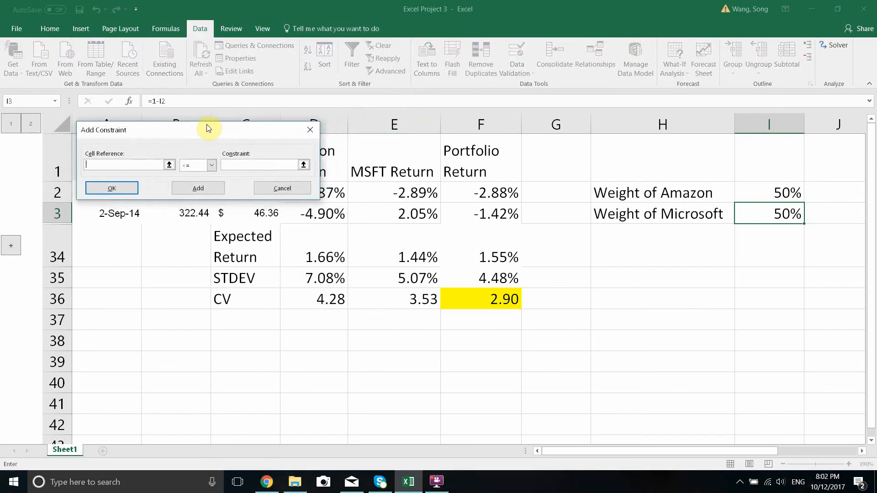
left_click(772, 190)
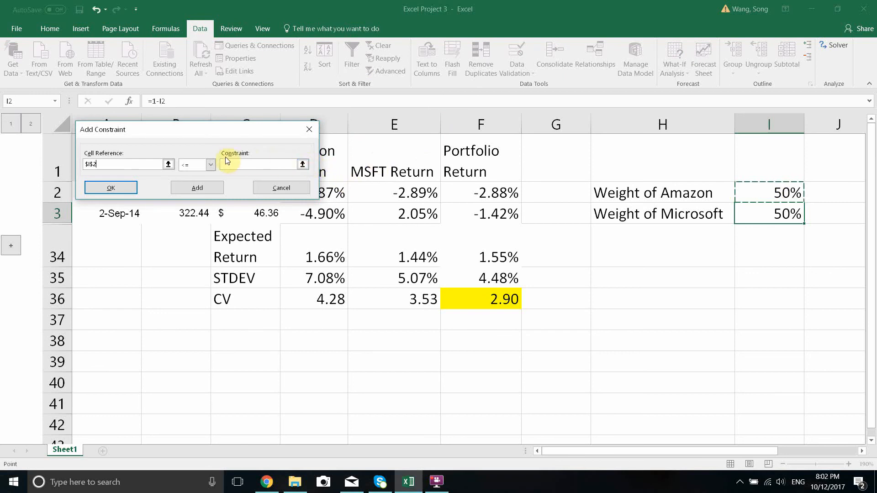
left_click(281, 188)
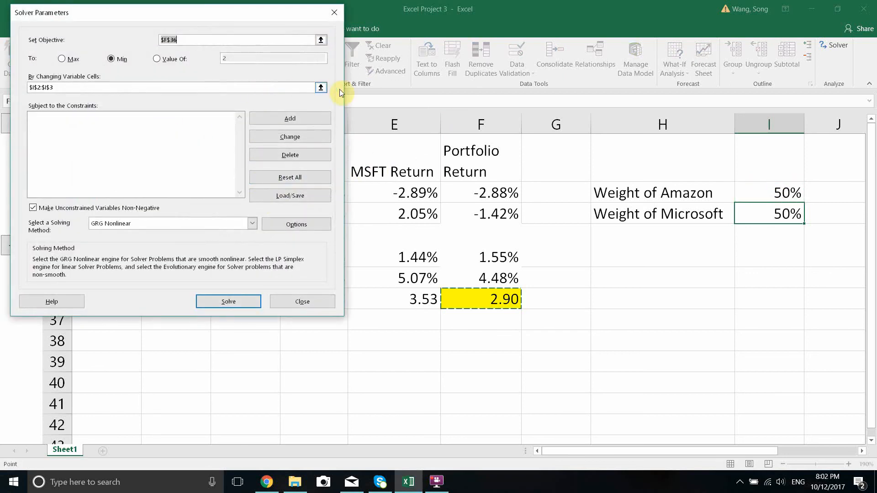
Step: Change the Solver variable cells to only the Amazon weight in I2
left_click(321, 90)
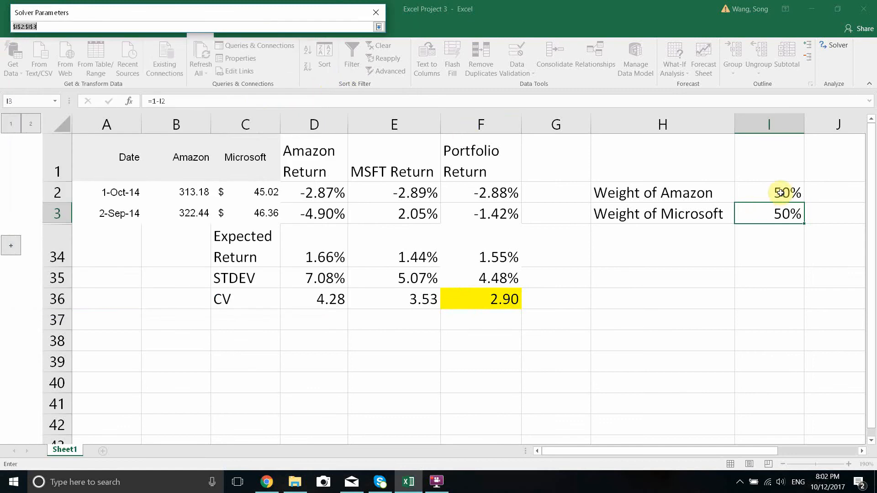
left_click(758, 192)
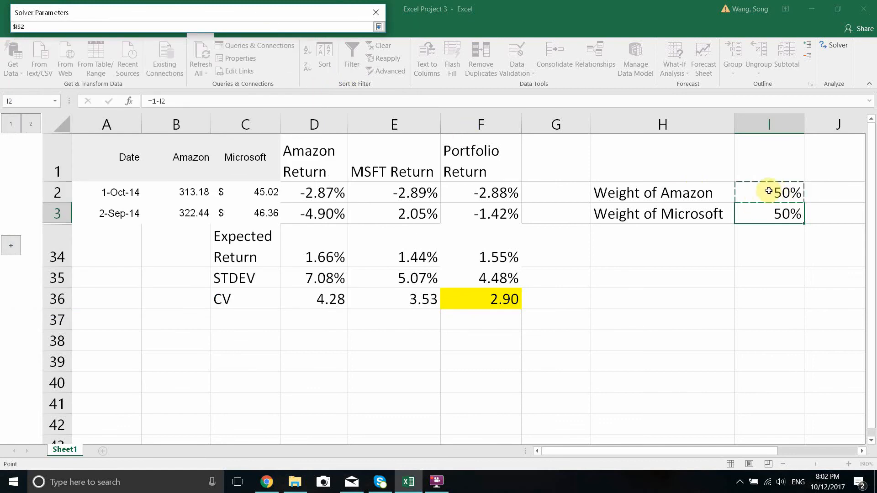
left_click(379, 27)
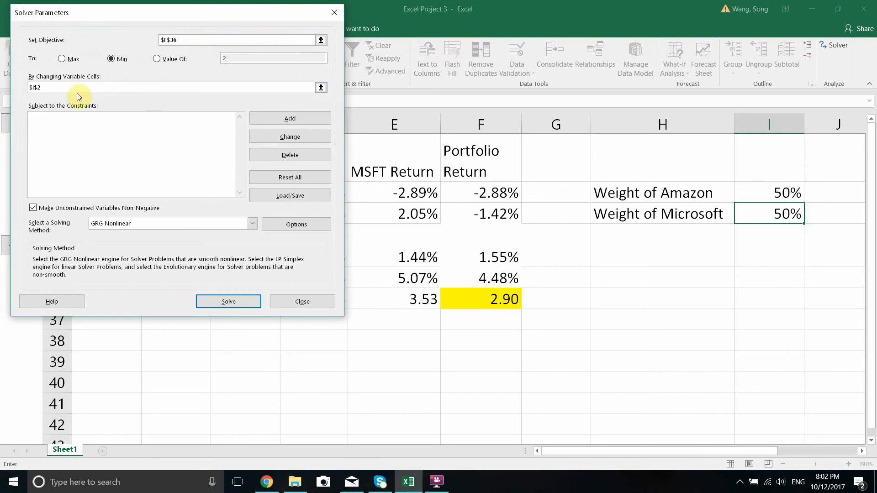
double_click(54, 88)
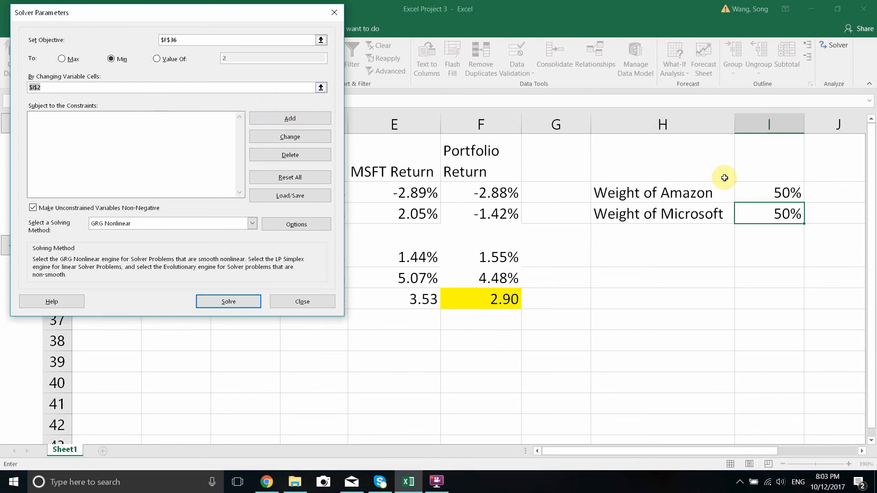
left_click_drag(218, 13, 212, 26)
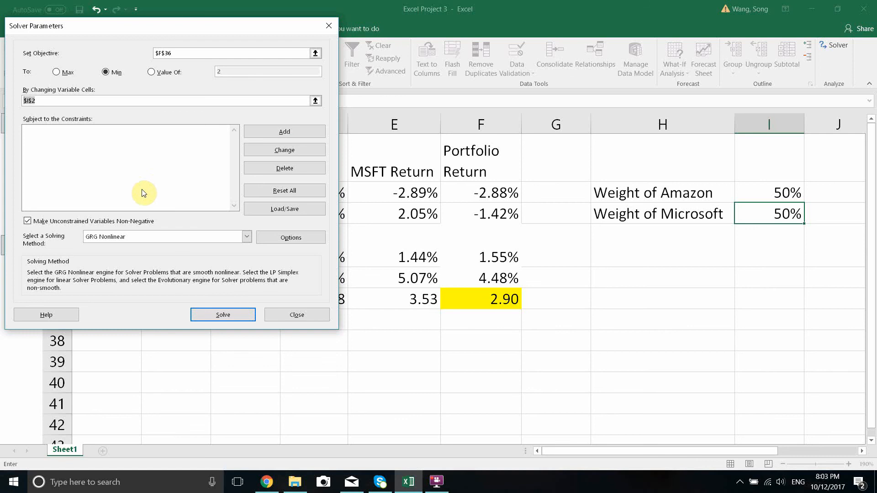
Step: Run Solver with unconstrained variables kept non-negative and the GRG Nonlinear method, and keep the Solver solution
left_click(27, 222)
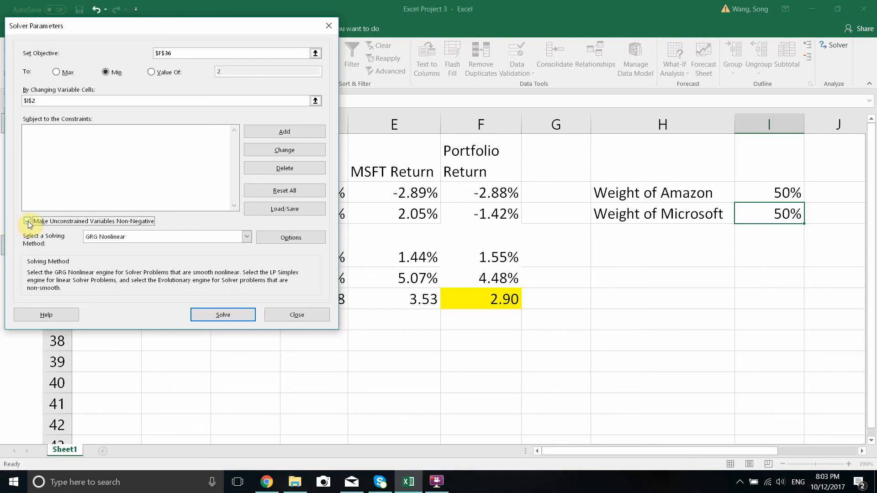
left_click(28, 222)
mouse_move(216, 30)
left_mouse_down()
mouse_move(254, 27)
mouse_move(229, 35)
left_mouse_up()
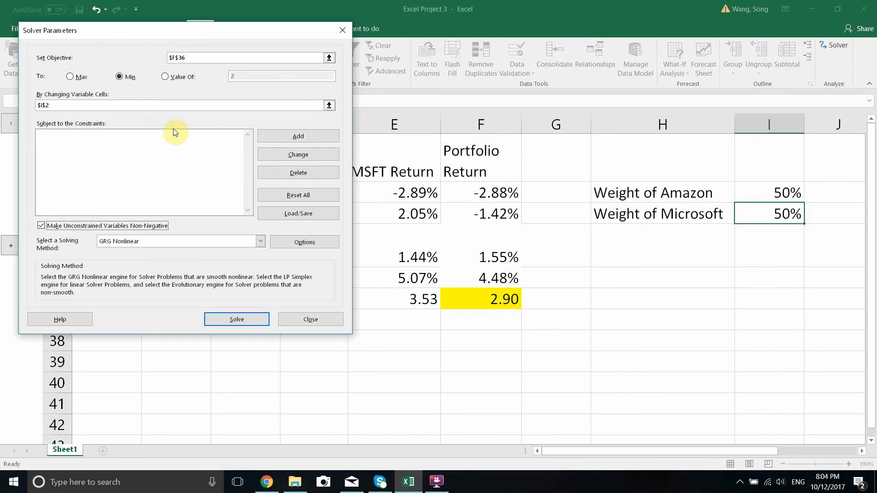
left_click(238, 319)
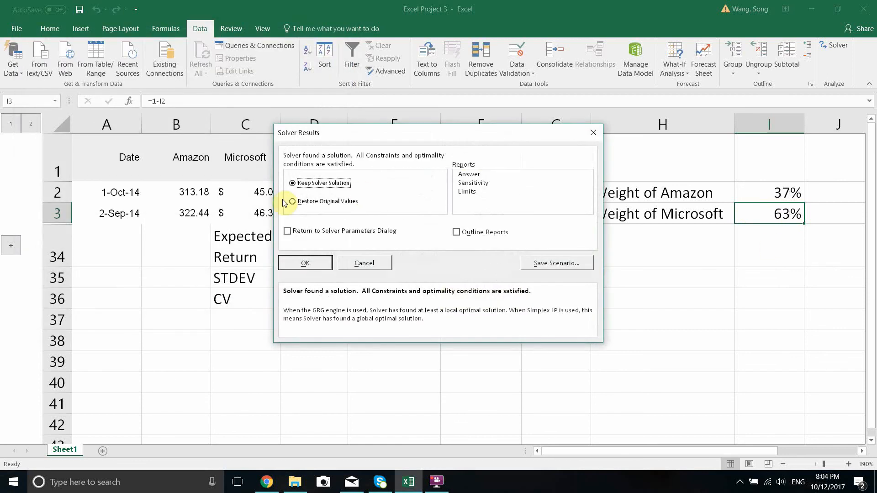
left_click_drag(409, 132, 293, 106)
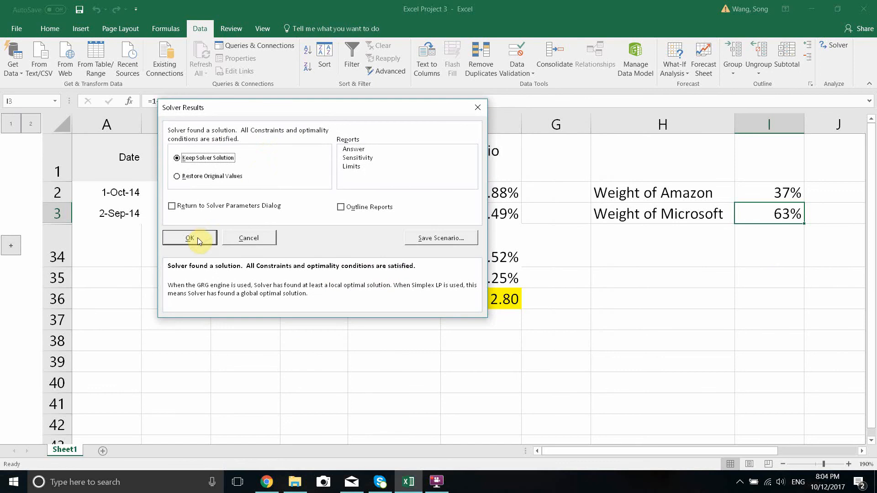
left_click(197, 238)
left_click(497, 318)
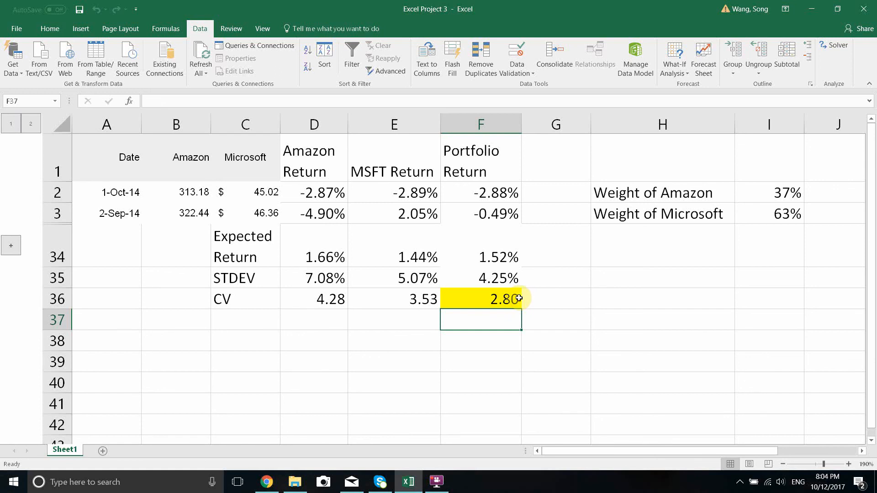
Step: Review the portfolio CV in F36 and the Solver weights for Microsoft in I3 and Amazon in I2
left_click(503, 300)
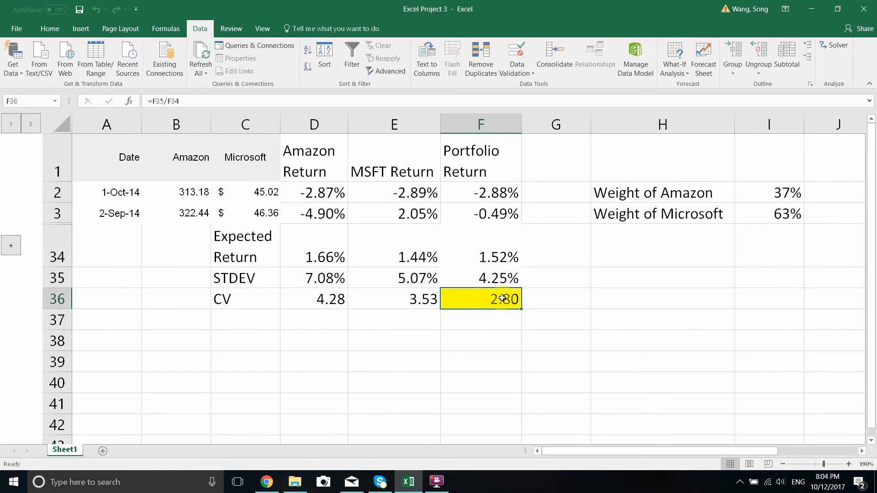
left_click(795, 210)
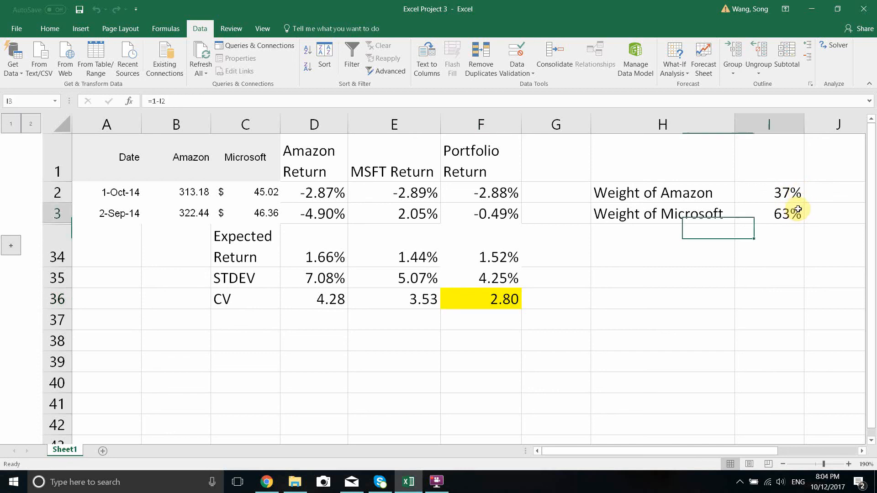
left_click(791, 193)
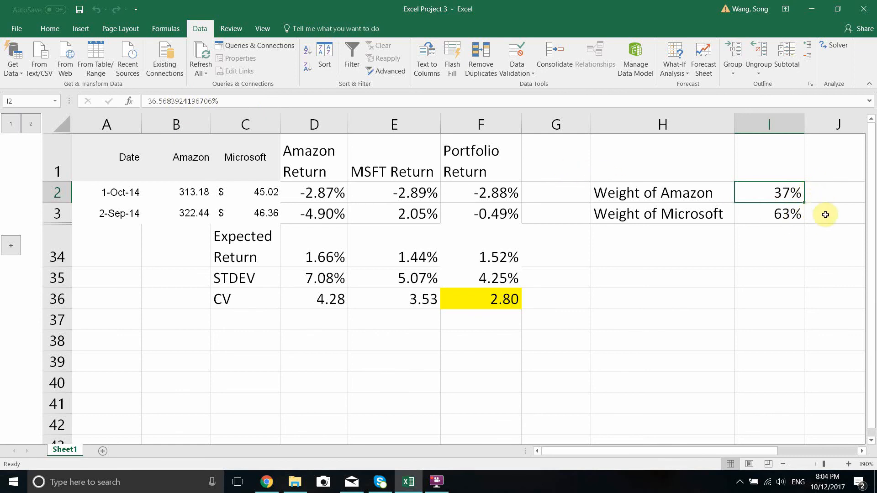
left_click(570, 295)
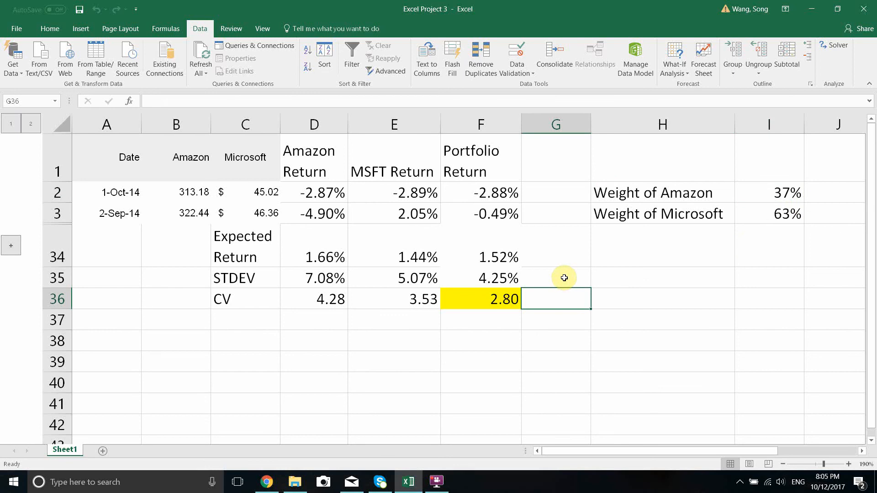
Step: Expand the grouped monthly rows and select the Amazon and Microsoft returns in D2:E32 for review
left_click(30, 127)
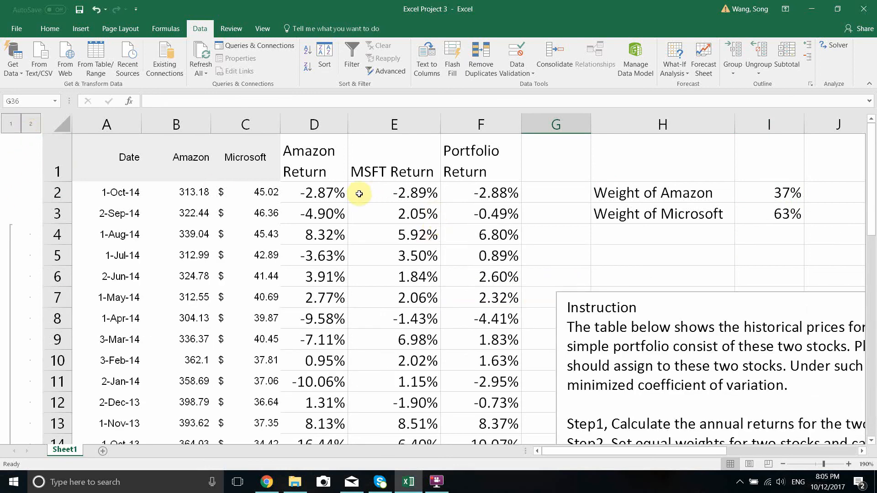
left_click_drag(329, 192, 397, 315)
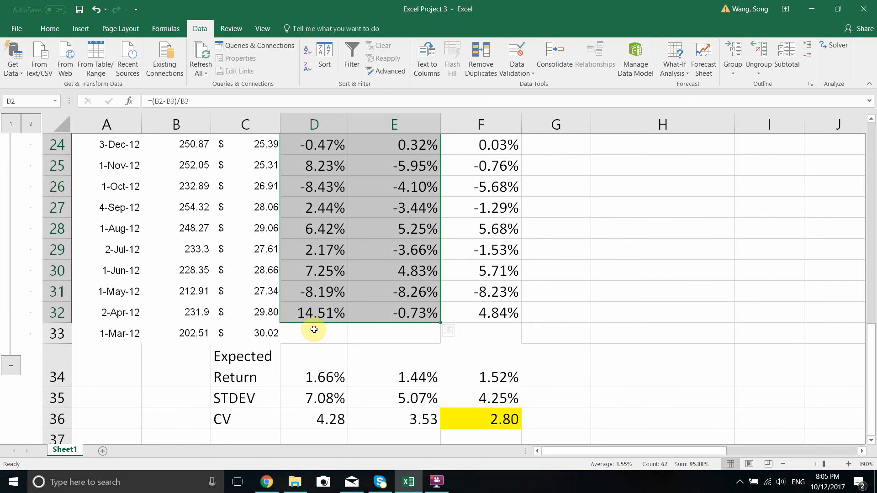
scroll(513, 328, "up", 8)
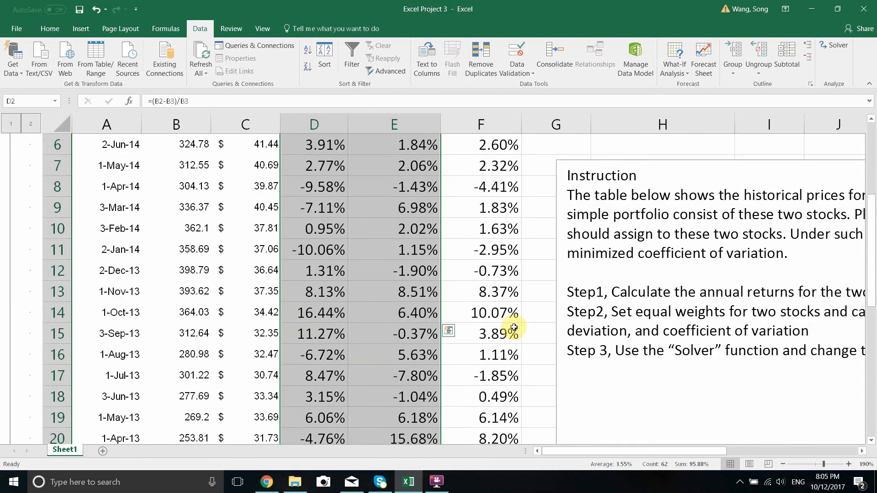
Step: Examine the portfolio return formula in F2 and the portfolio's expected return, STDEV and CV beneath the monthly data
left_click(487, 192)
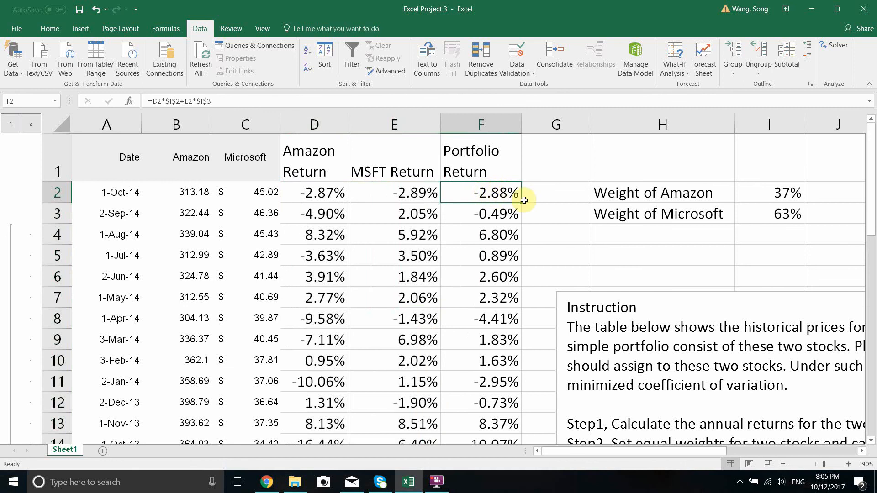
scroll(500, 222, "down", 10)
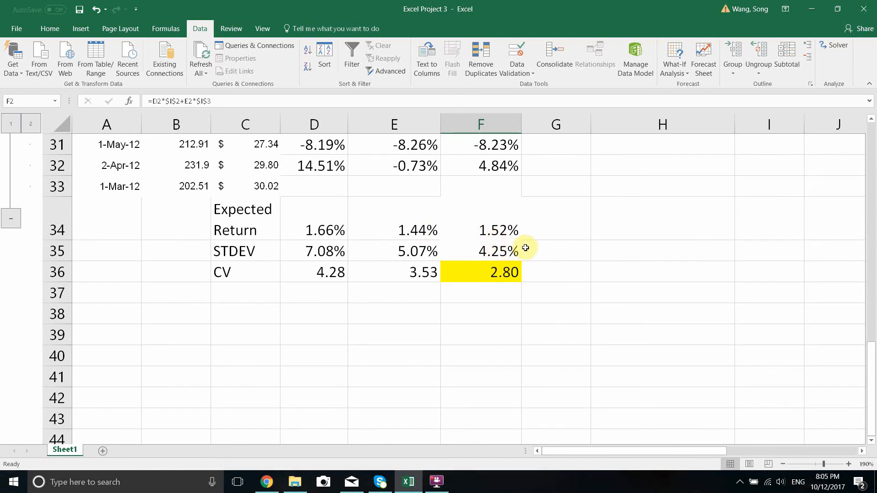
scroll(525, 248, "up", 9)
scroll(527, 250, "up", 1)
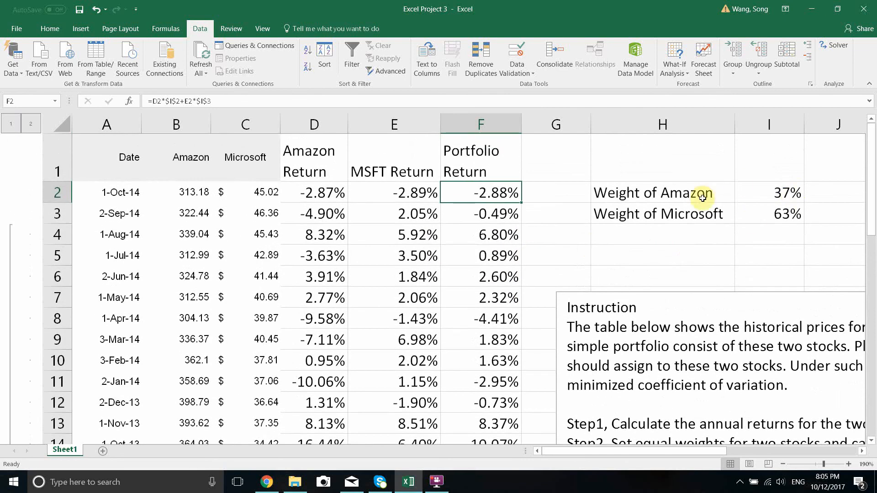
Step: Inspect the formula behind the Microsoft weight in I3 and leave it unedited
left_click(784, 213)
double_click(784, 214)
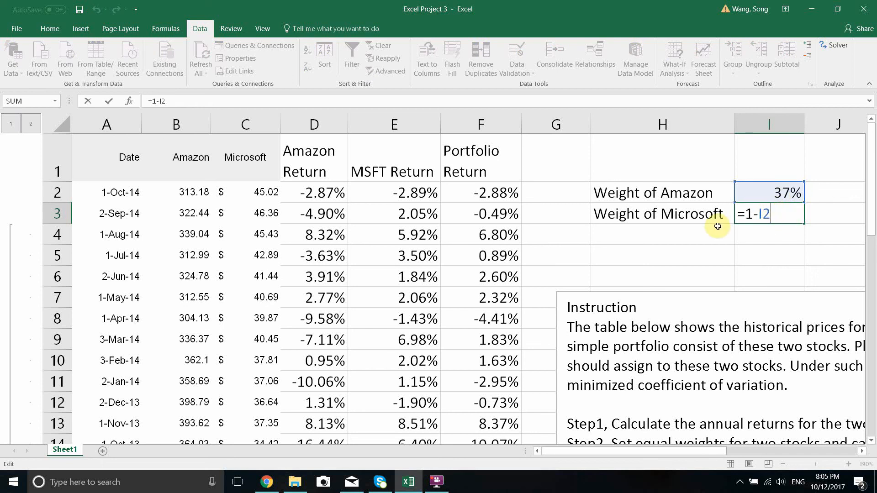
key("Return")
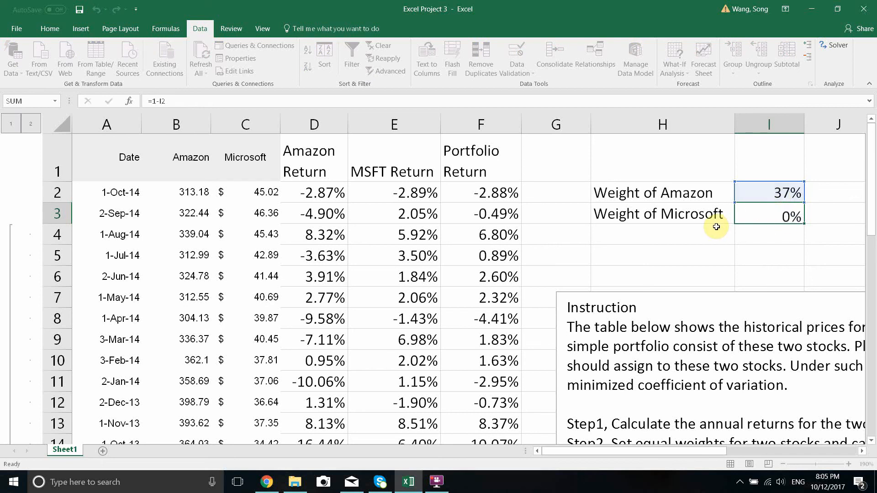
left_click(437, 482)
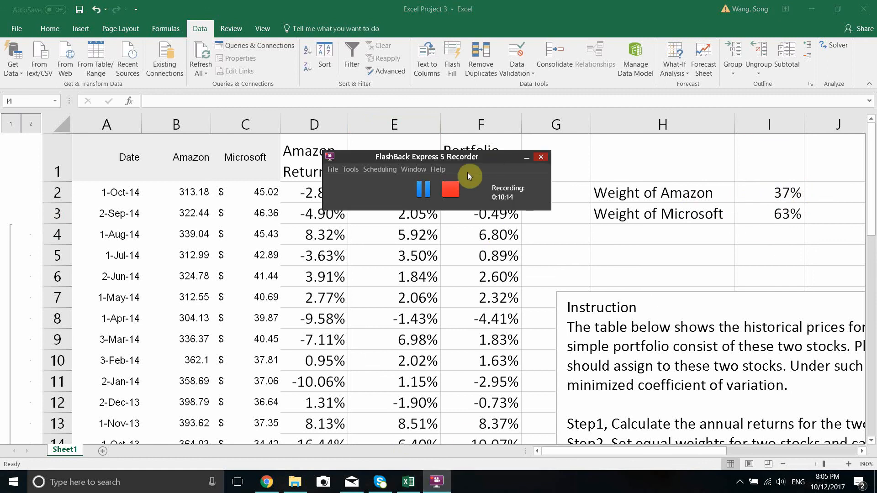